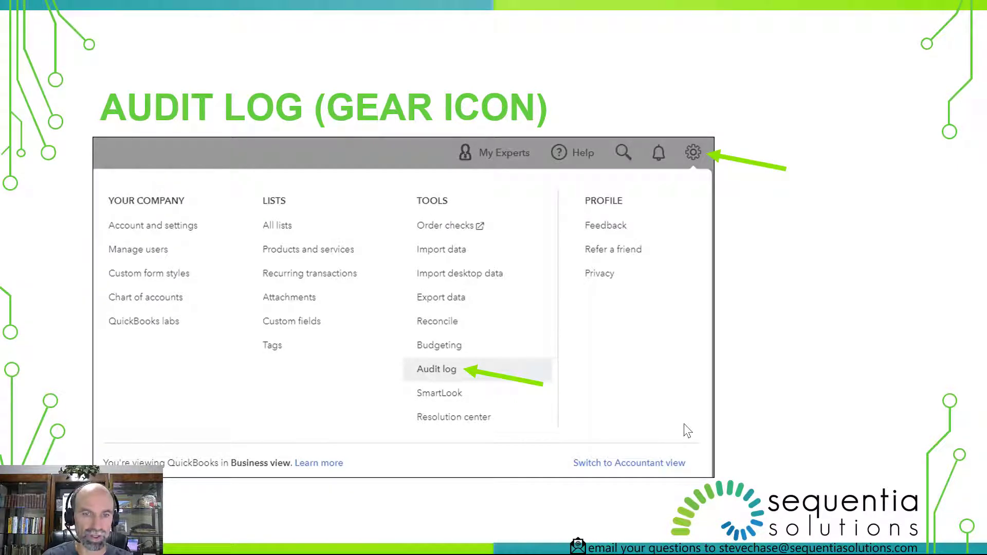
- Advance from the 'Audit Log (Gear Icon)' slide to the audit history slide
{"action": "key", "text": "Right"}
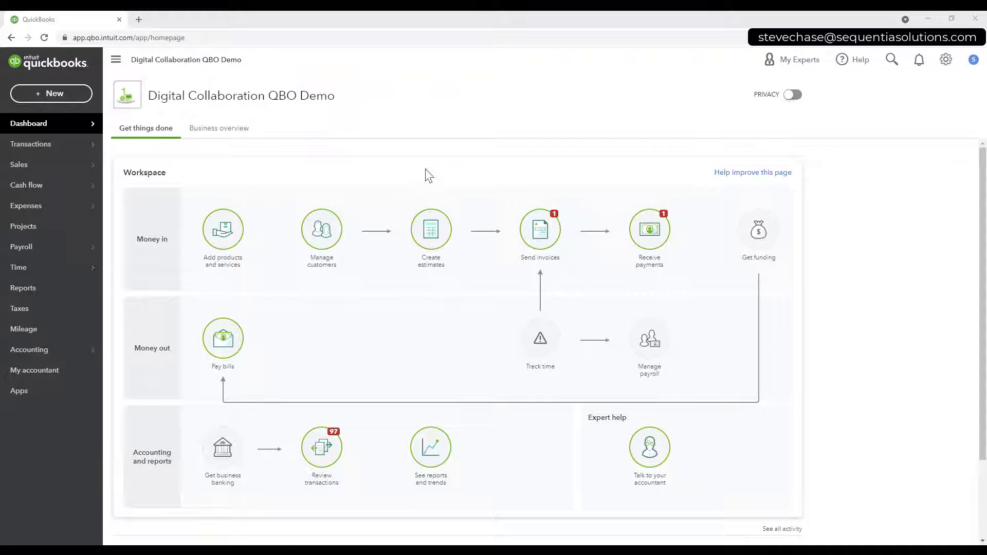
- Open the Audit Log from the Tools section of the gear menu
{"action": "left_click", "coordinate": [944, 61]}
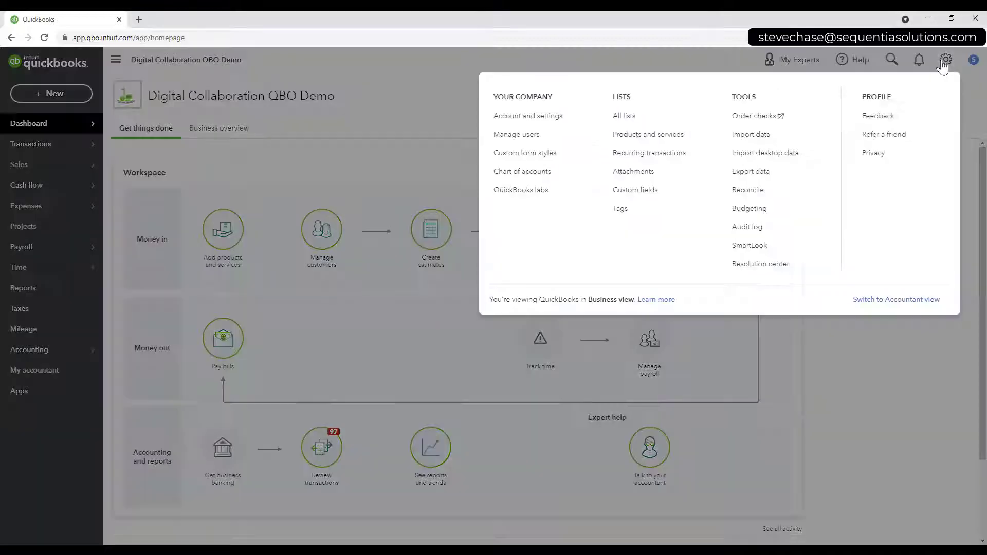
{"action": "left_click", "coordinate": [772, 232]}
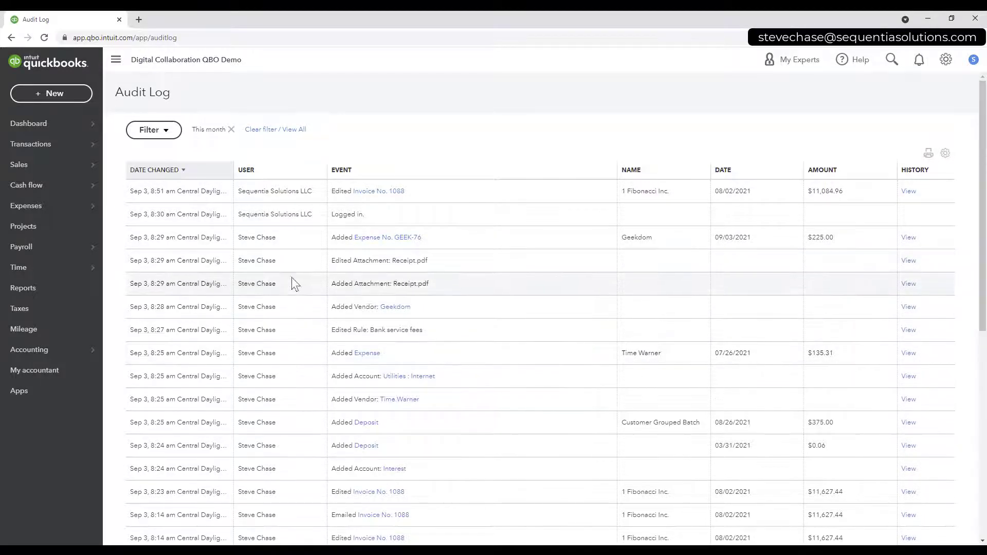
{"action": "scroll", "coordinate": [293, 283], "scroll_direction": "down", "scroll_amount": 5}
{"action": "scroll", "coordinate": [295, 291], "scroll_direction": "down", "scroll_amount": 2}
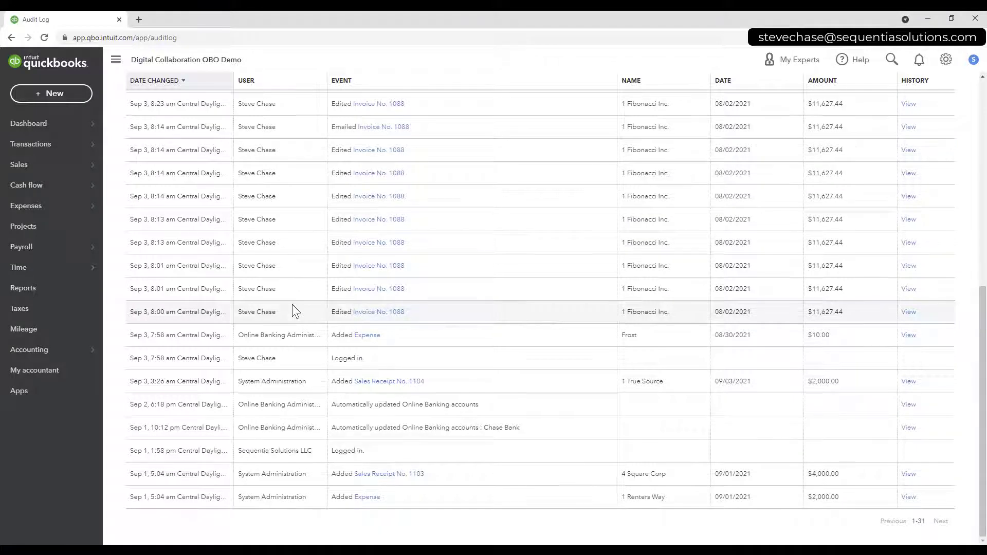
{"action": "left_click_drag", "start_coordinate": [295, 381], "coordinate": [245, 381]}
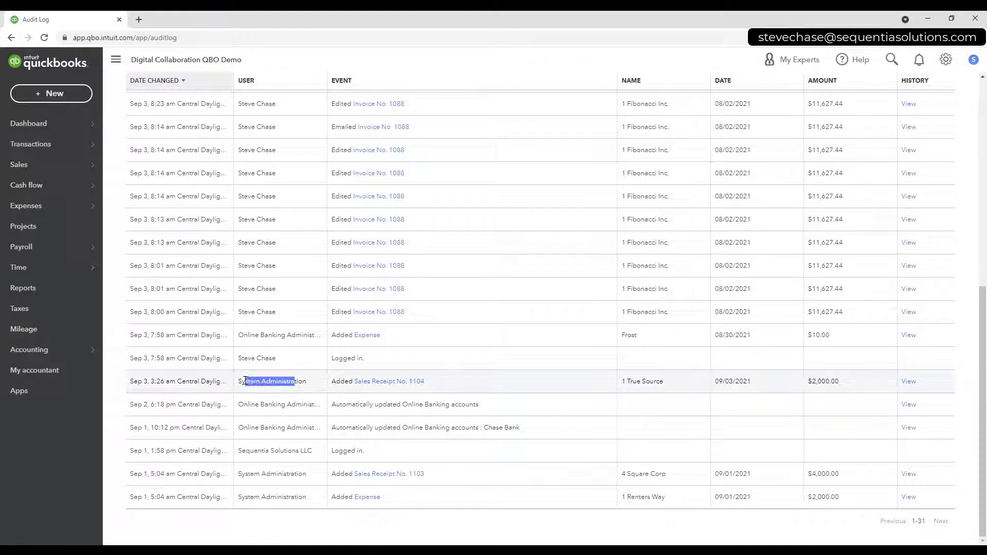
{"action": "left_click", "coordinate": [245, 380]}
{"action": "scroll", "coordinate": [277, 377], "scroll_direction": "up", "scroll_amount": 8}
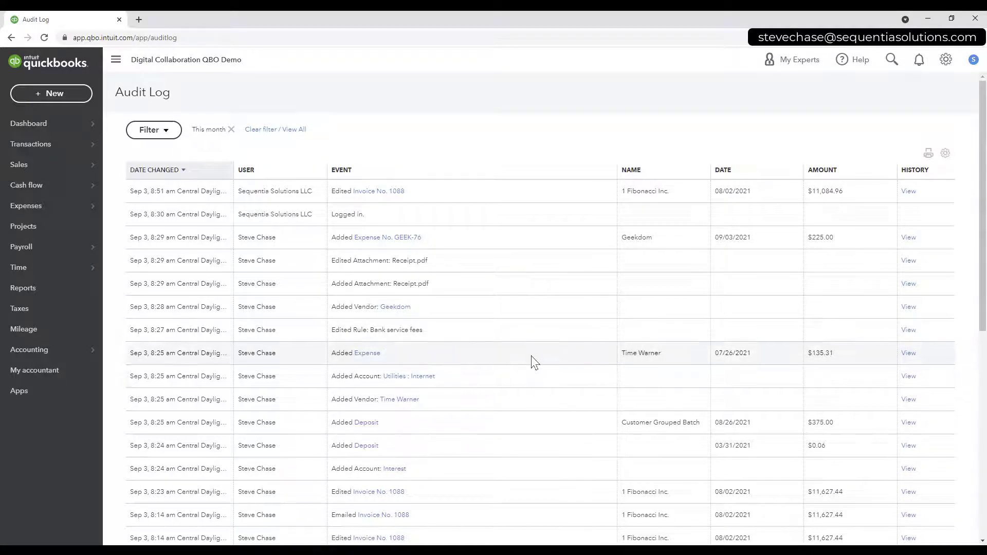
- Set the Audit Log's Date filter to This month and apply it, leaving 31 events listed
{"action": "left_click", "coordinate": [170, 138]}
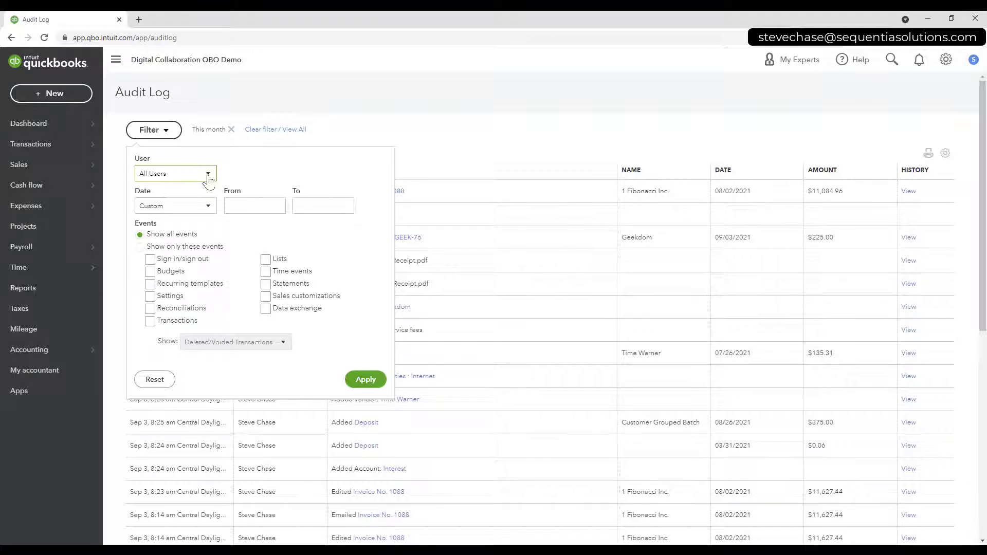
{"action": "left_click", "coordinate": [207, 210]}
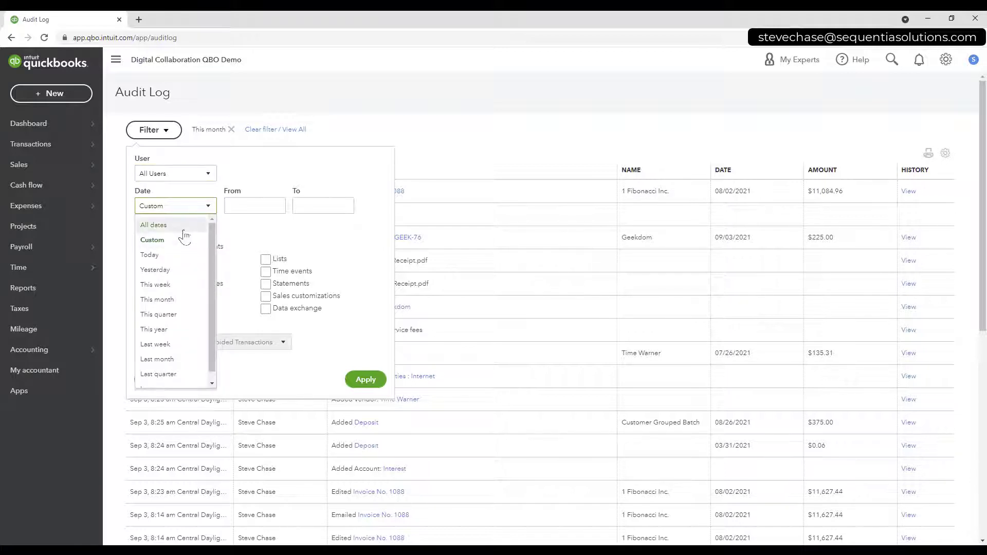
{"action": "left_click_drag", "start_coordinate": [213, 248], "coordinate": [213, 293]}
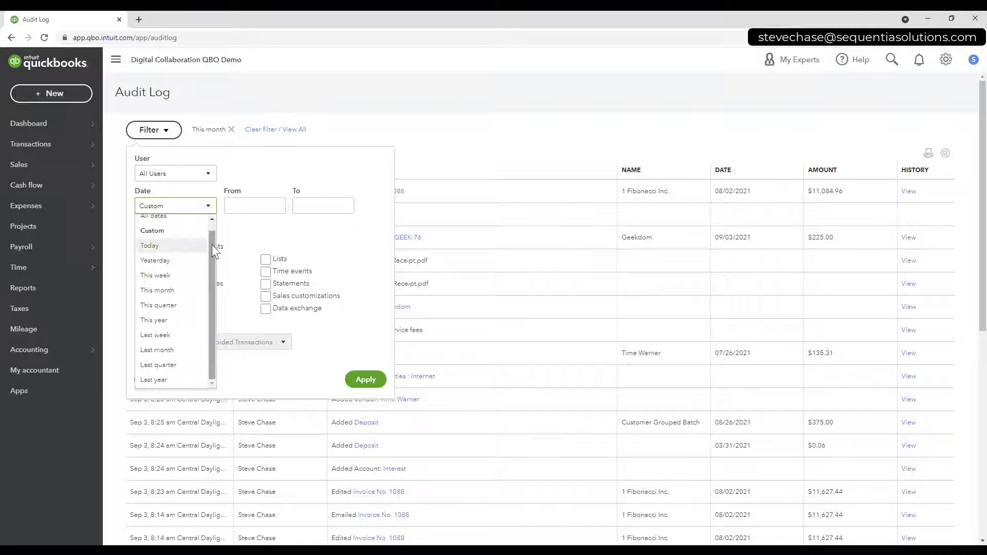
{"action": "left_click_drag", "start_coordinate": [212, 245], "coordinate": [212, 232]}
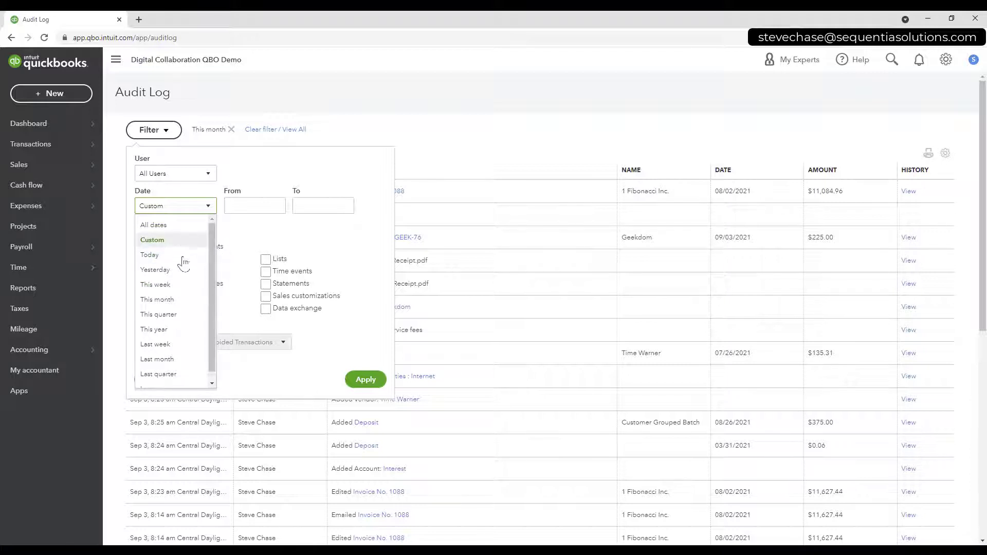
{"action": "left_click", "coordinate": [187, 301]}
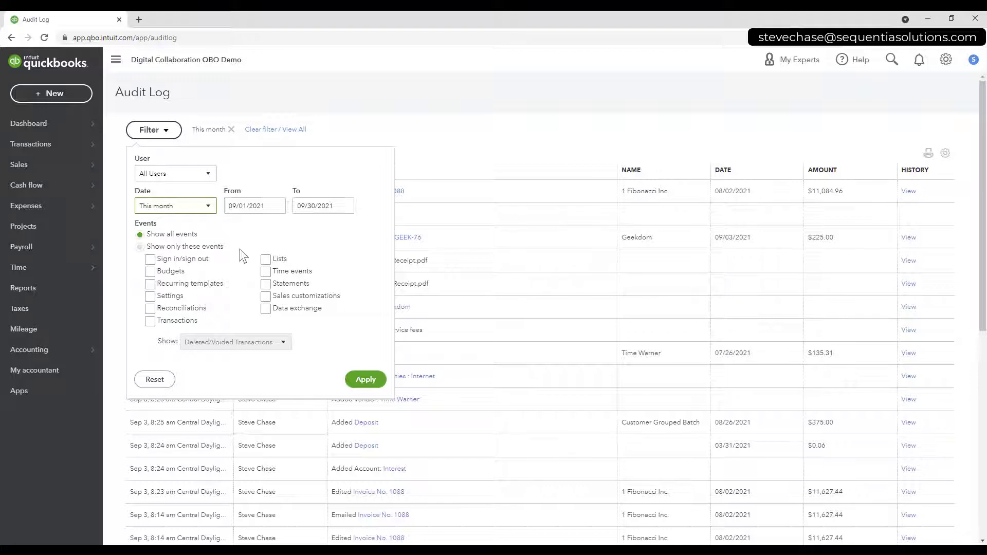
{"action": "left_click", "coordinate": [363, 380]}
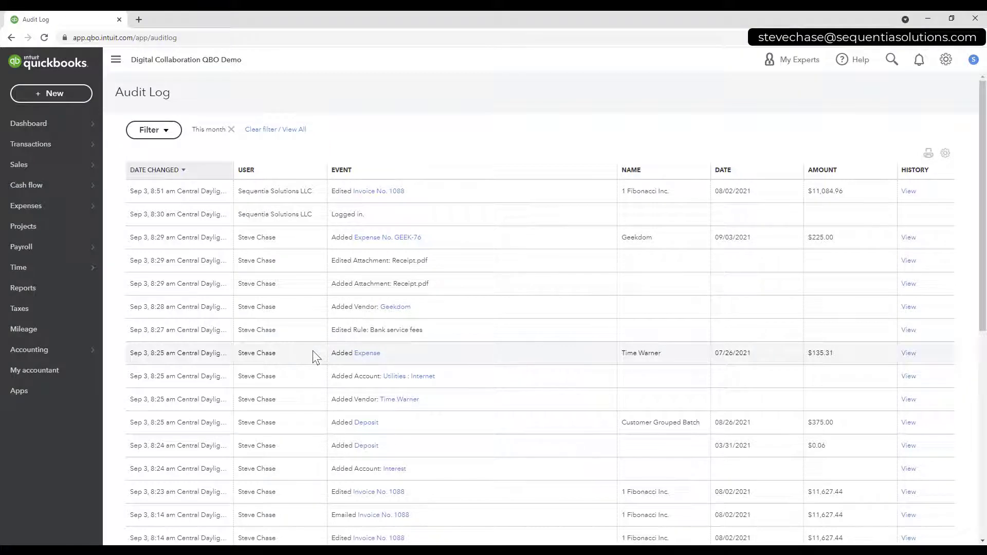
{"action": "scroll", "coordinate": [312, 350], "scroll_direction": "down", "scroll_amount": 6}
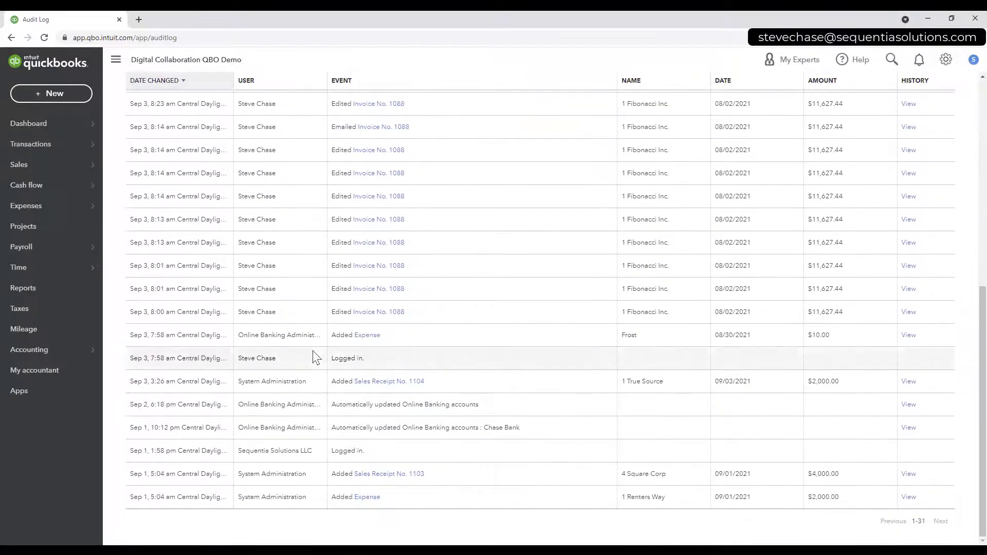
{"action": "scroll", "coordinate": [312, 350], "scroll_direction": "up", "scroll_amount": 5}
{"action": "scroll", "coordinate": [313, 350], "scroll_direction": "up", "scroll_amount": 3}
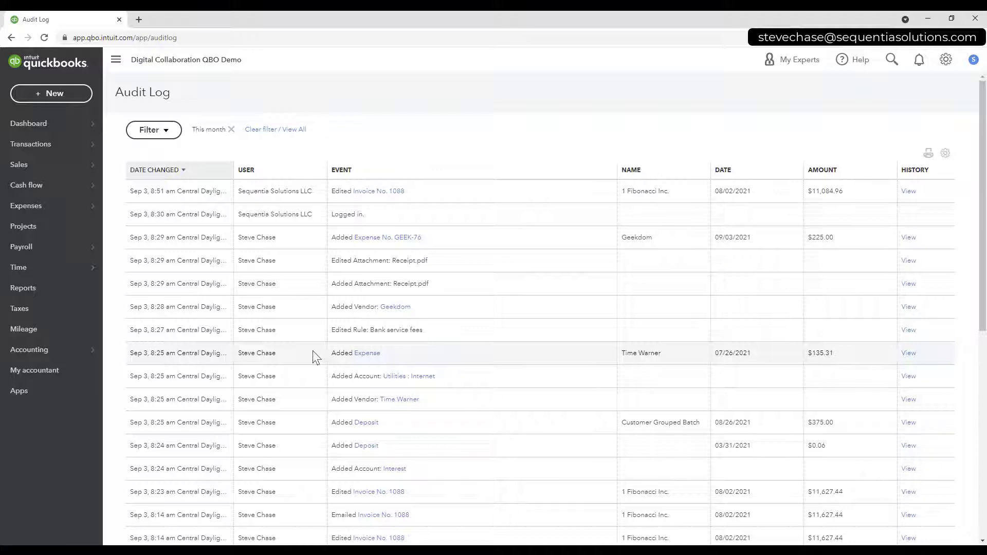
- Open the audit log's printable page in a new tab, cancelling the Save as PDF print dialog
{"action": "left_click", "coordinate": [929, 154]}
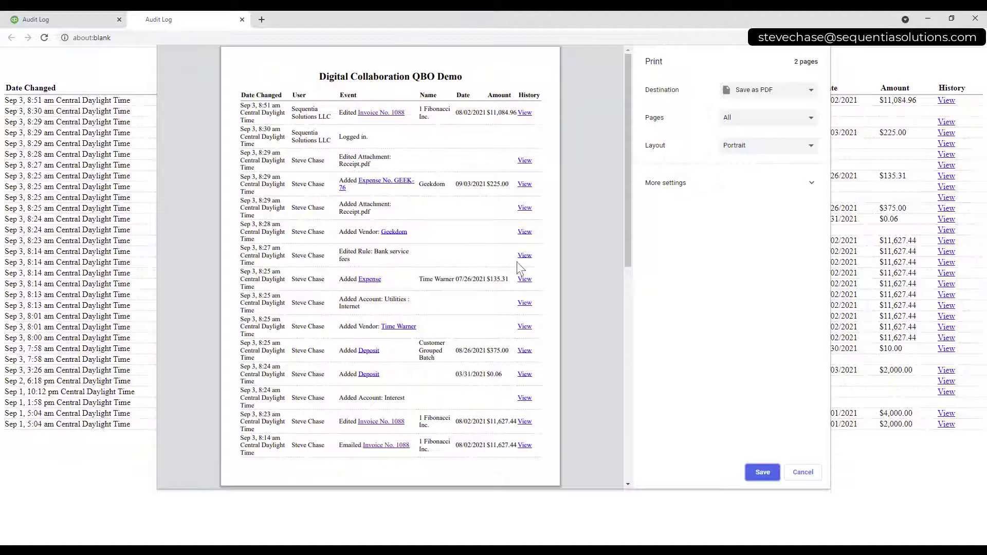
{"action": "left_click", "coordinate": [767, 92]}
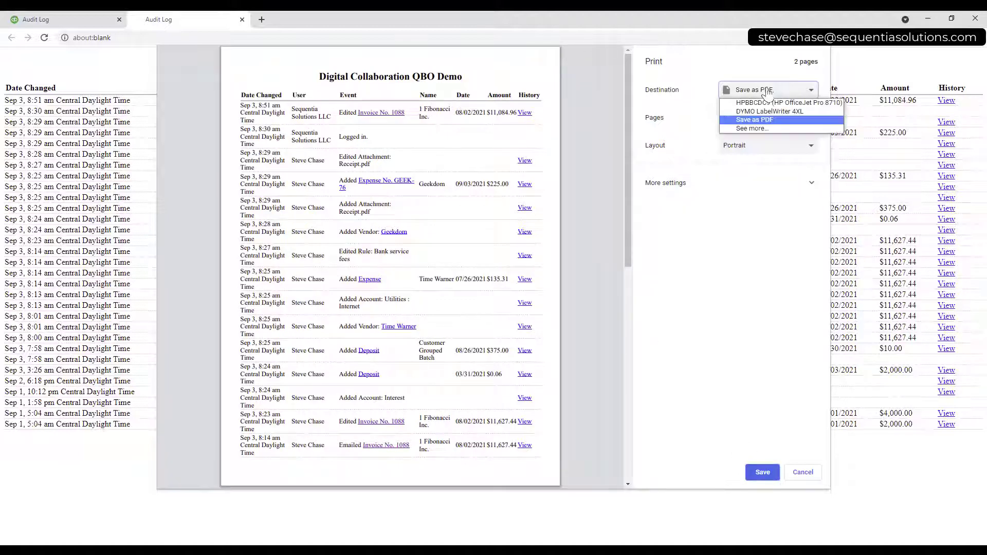
{"action": "left_click", "coordinate": [696, 81]}
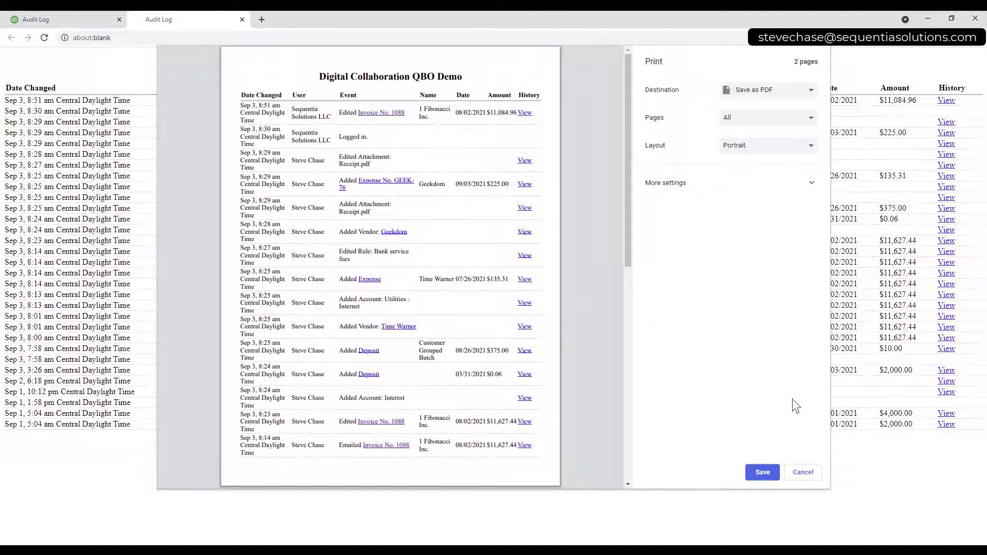
{"action": "left_click", "coordinate": [803, 473]}
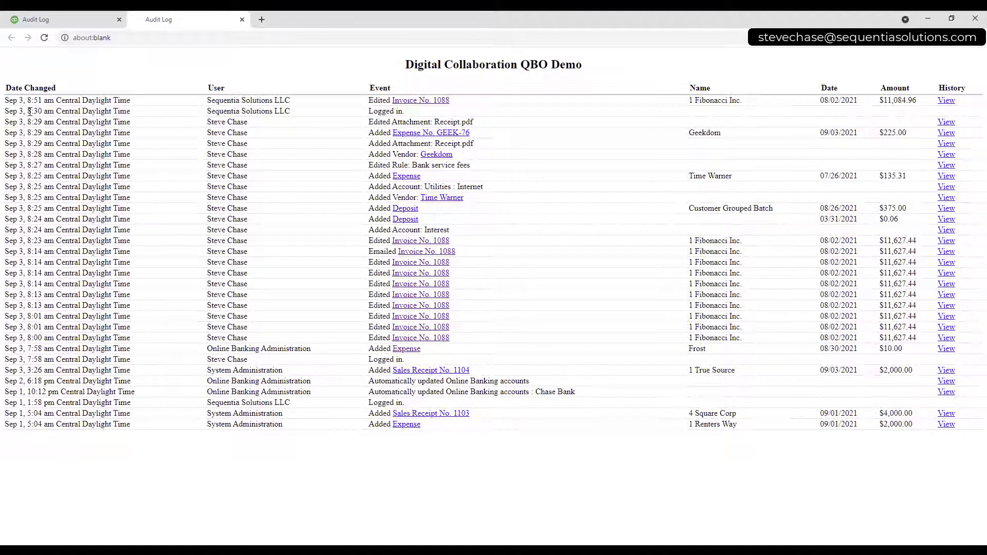
- Select the whole printable audit log table, header included, and copy it
{"action": "left_click_drag", "start_coordinate": [7, 86], "coordinate": [962, 427]}
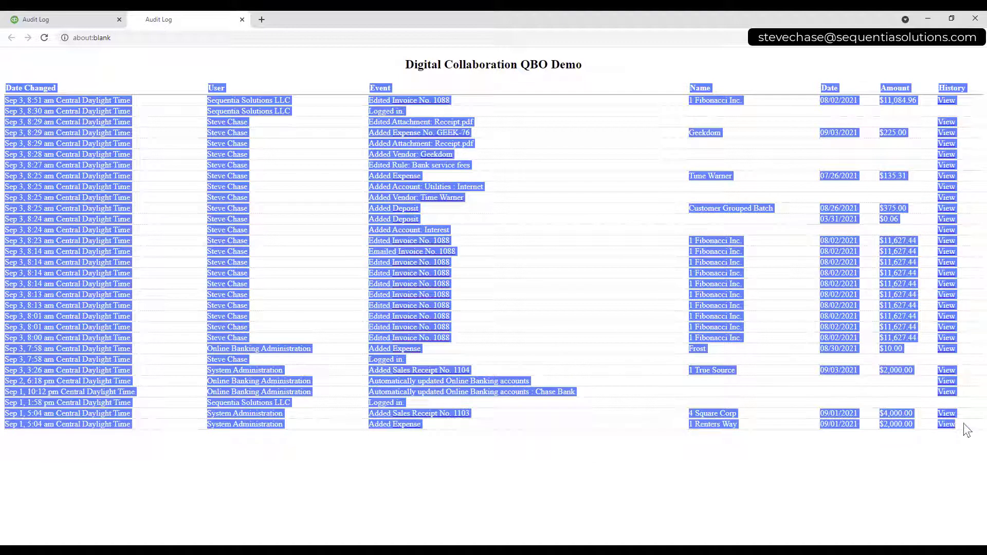
{"action": "right_click", "coordinate": [244, 262]}
{"action": "left_click", "coordinate": [246, 267]}
- Paste the audit log into Book2's Sheet1 at A1, autofit all columns, then minimize Excel
{"action": "key", "text": "alt+Tab"}
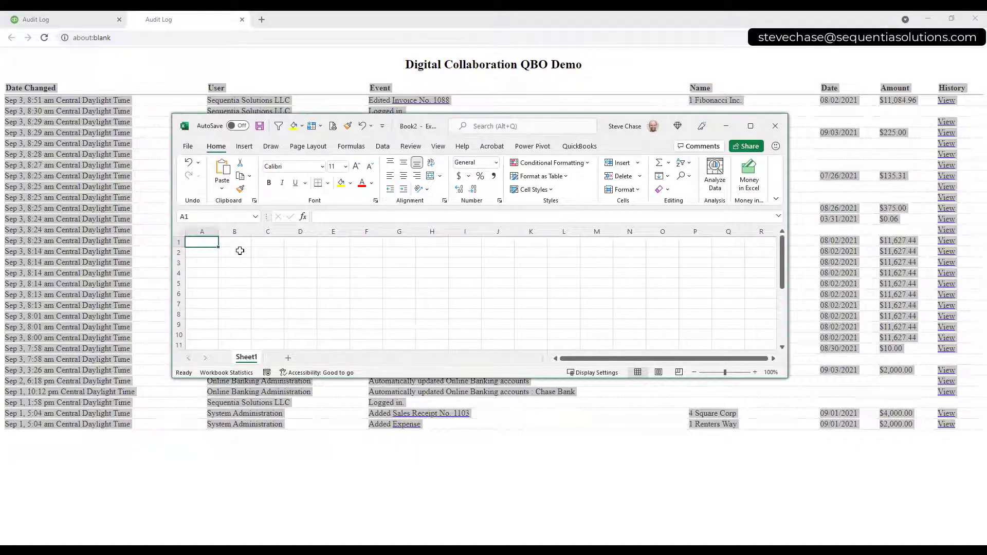
{"action": "right_click", "coordinate": [202, 240]}
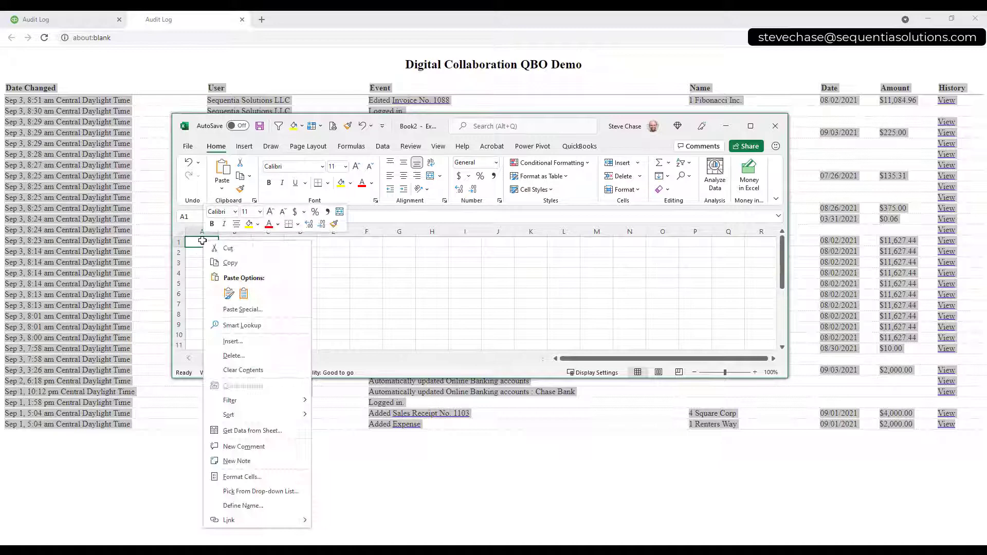
{"action": "left_click", "coordinate": [243, 296]}
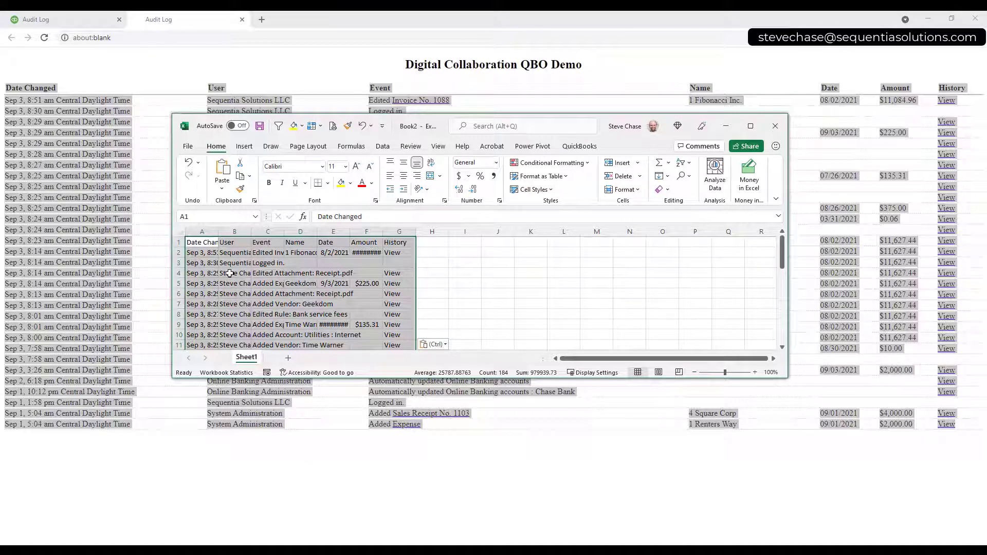
{"action": "left_click", "coordinate": [181, 232]}
{"action": "double_click", "coordinate": [221, 232]}
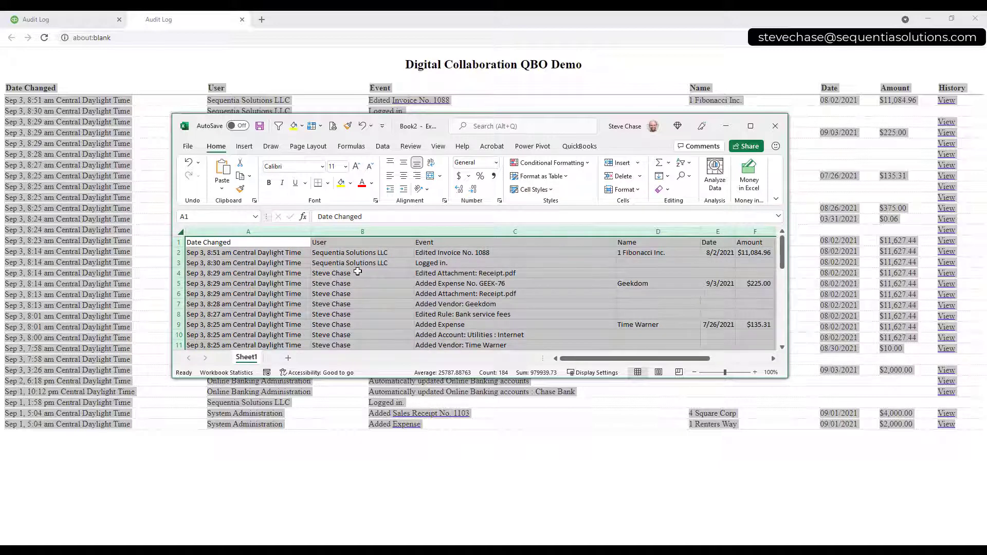
{"action": "scroll", "coordinate": [357, 272], "scroll_direction": "down", "scroll_amount": 8}
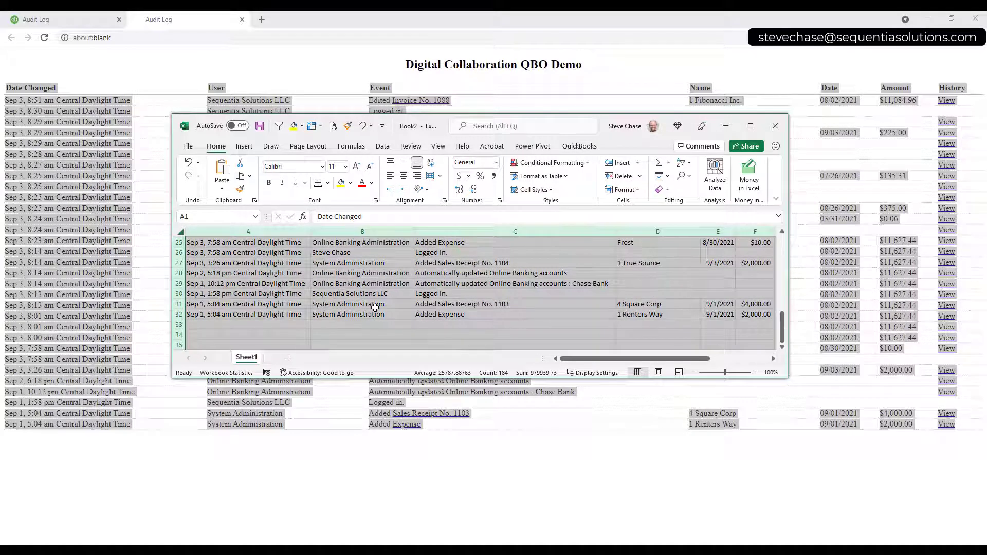
{"action": "scroll", "coordinate": [374, 307], "scroll_direction": "up", "scroll_amount": 8}
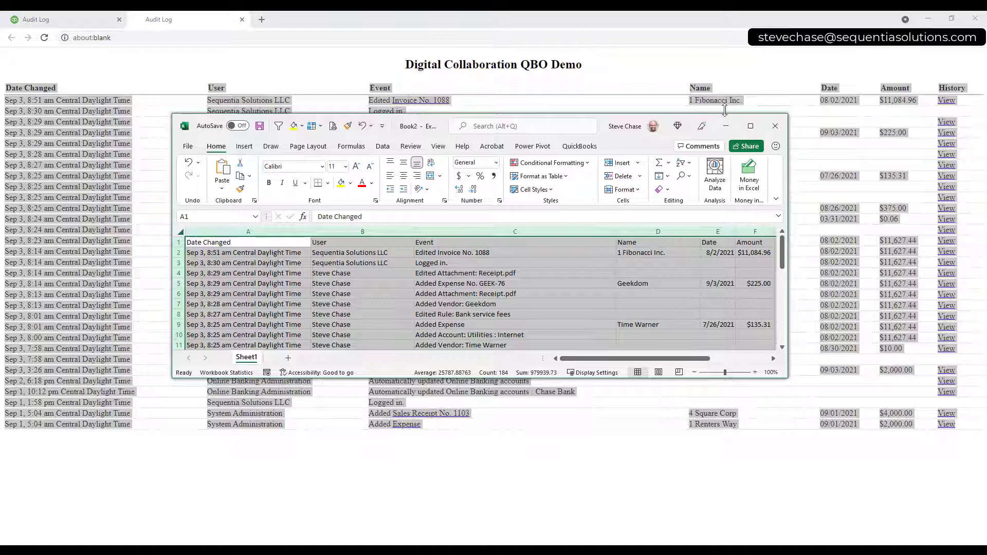
{"action": "left_click", "coordinate": [732, 127]}
- Filter the Audit Log to Transactions only, showing Deleted/Voided Transactions
{"action": "left_click", "coordinate": [869, 66]}
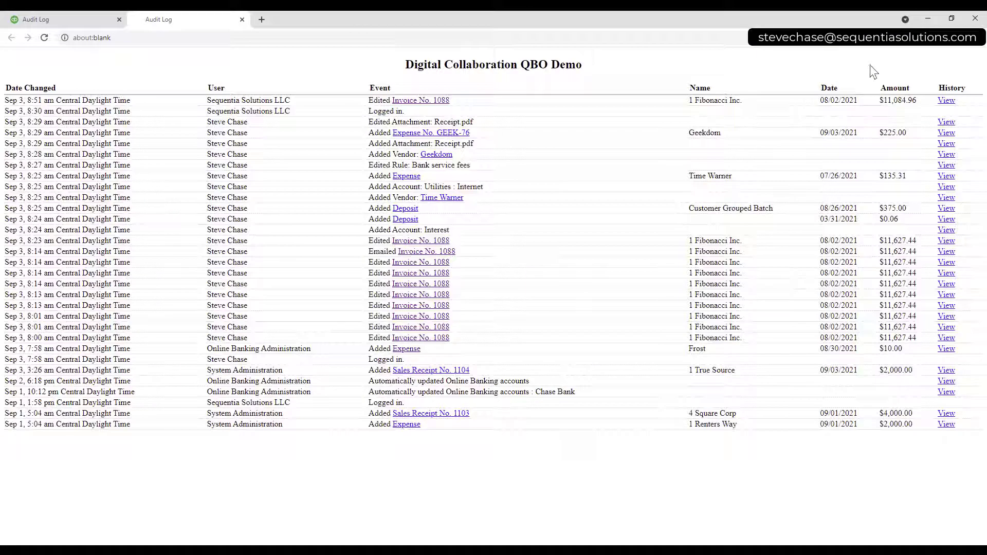
{"action": "left_click", "coordinate": [67, 22]}
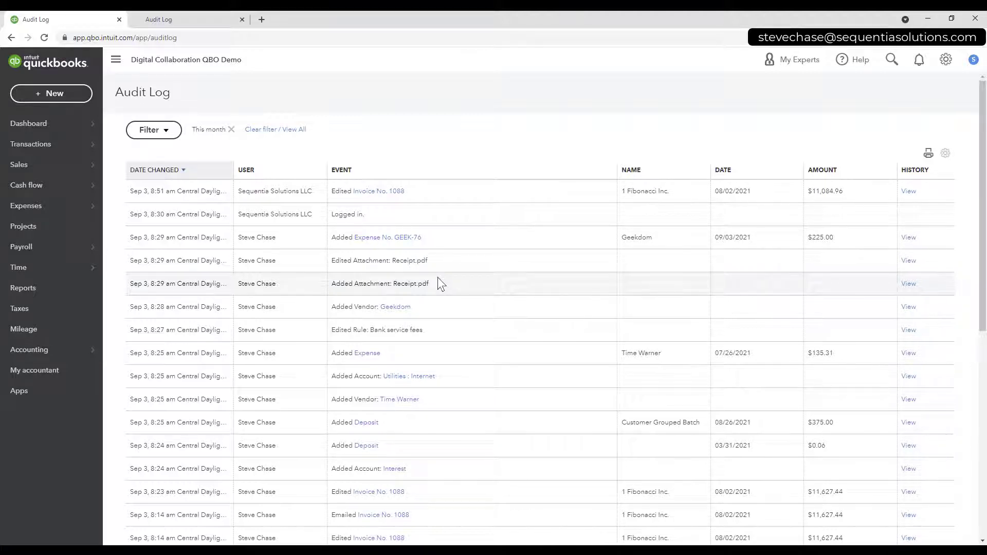
{"action": "left_click", "coordinate": [166, 132]}
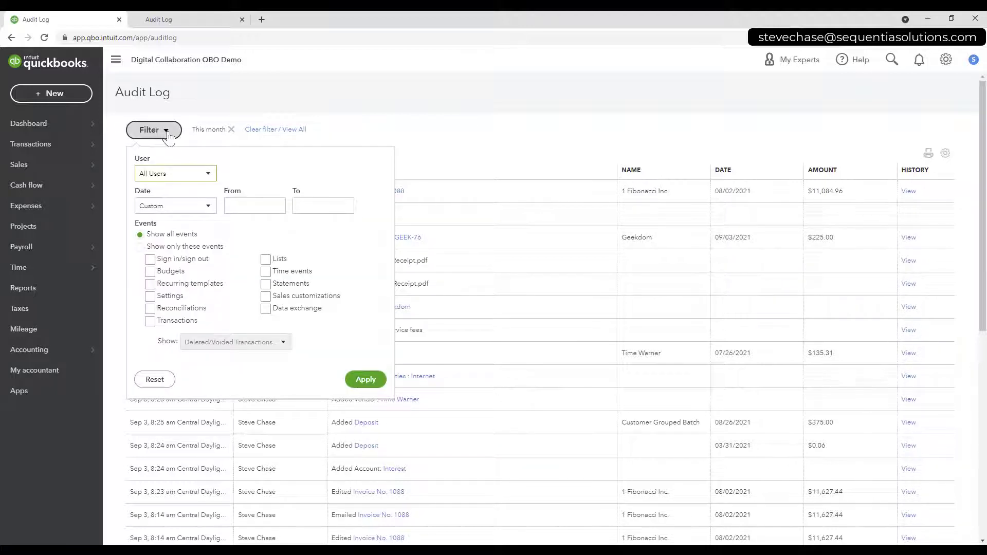
{"action": "left_click", "coordinate": [150, 322]}
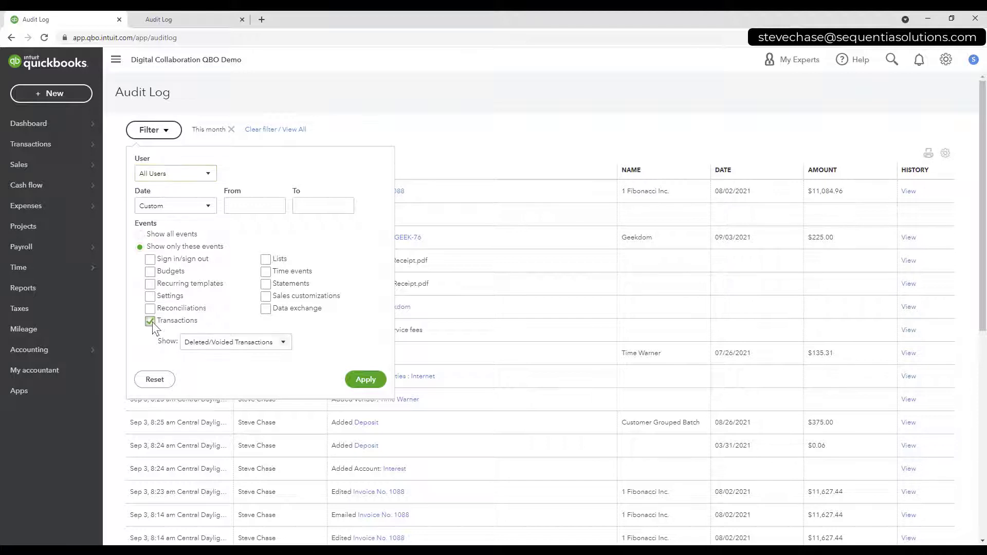
{"action": "left_click", "coordinate": [283, 342]}
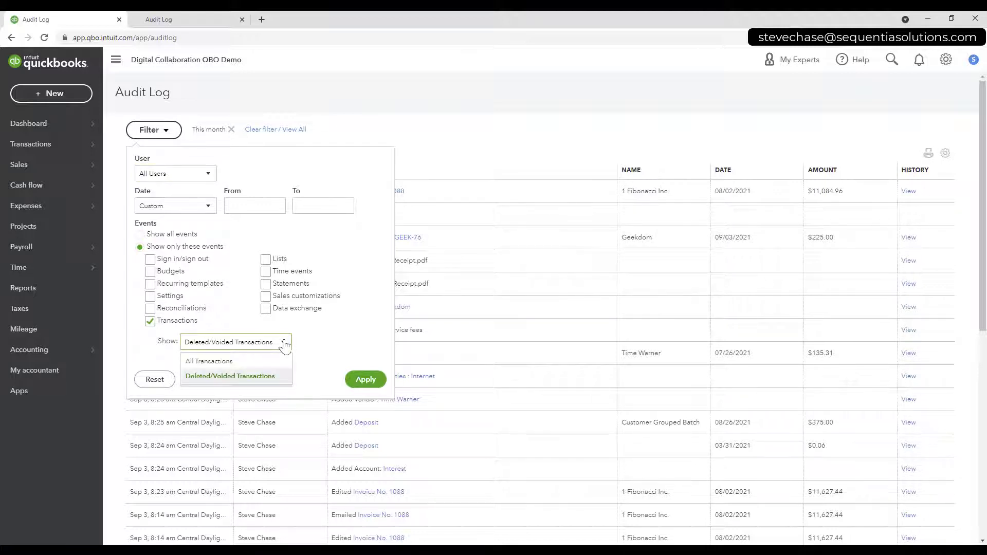
{"action": "left_click", "coordinate": [223, 380]}
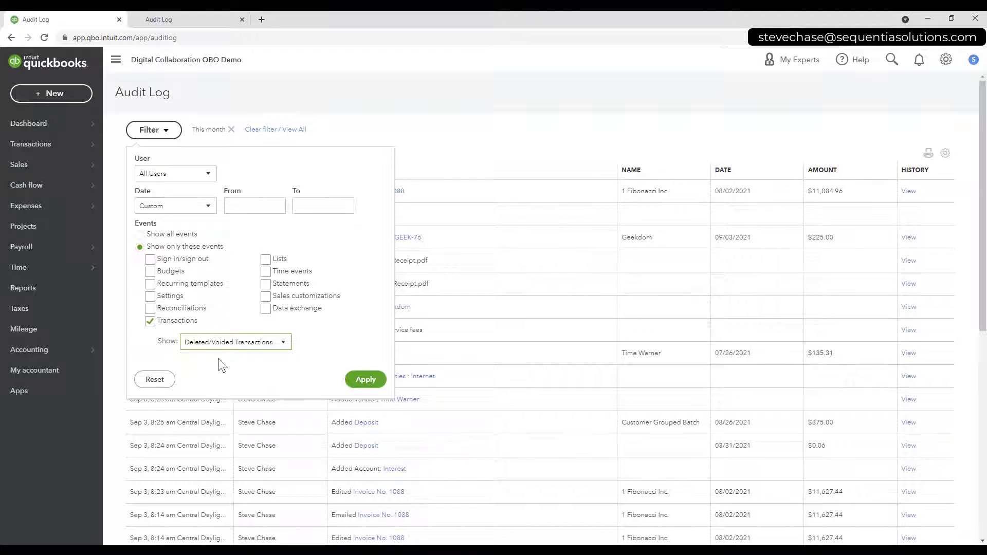
{"action": "left_click", "coordinate": [364, 380]}
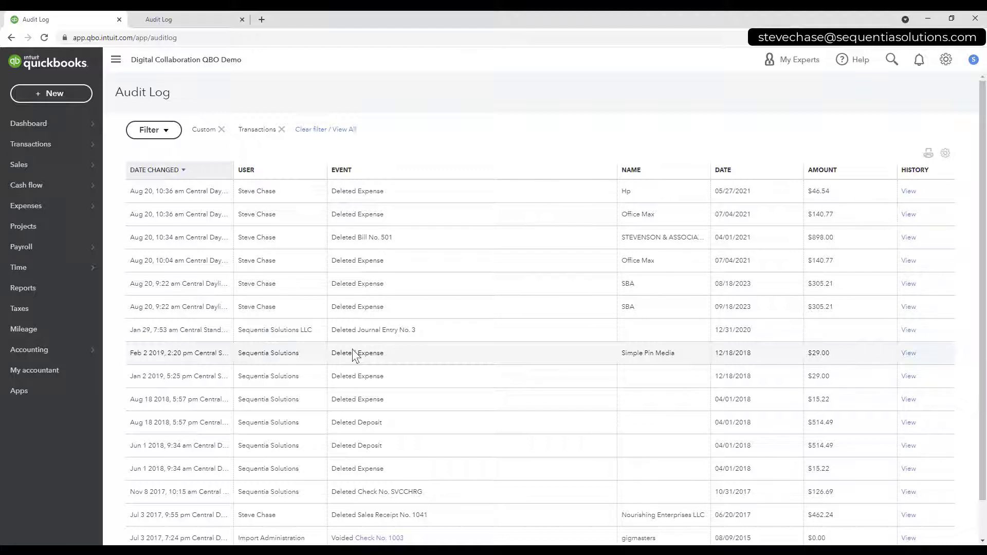
- Open invoice 1088 from the recent invoices list on a new invoice form
{"action": "left_click", "coordinate": [69, 94]}
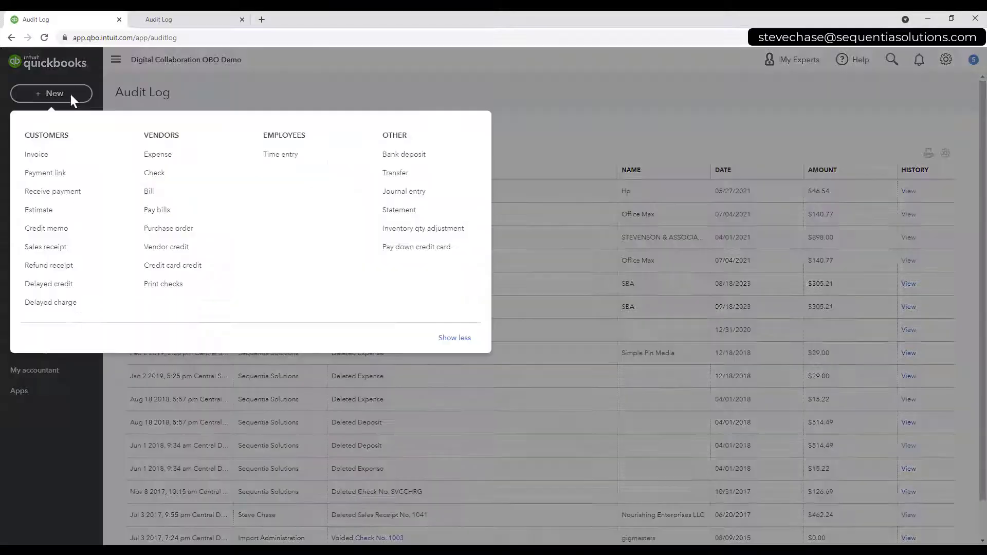
{"action": "left_click", "coordinate": [68, 156]}
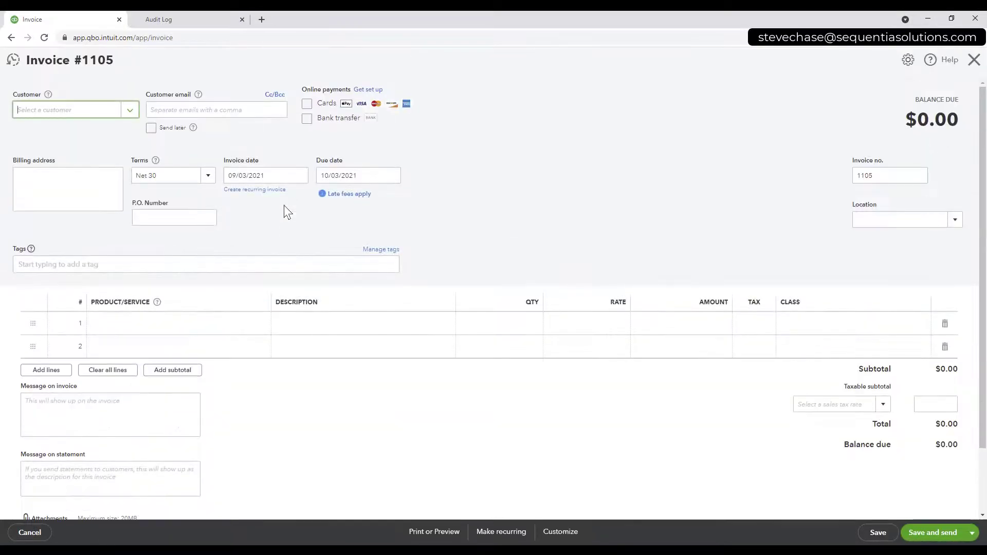
{"action": "left_click", "coordinate": [13, 60]}
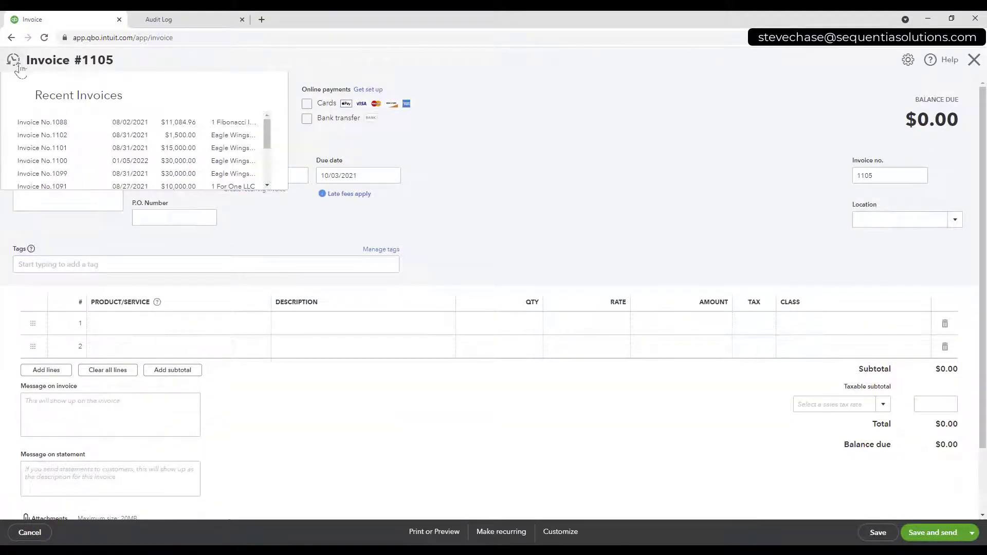
{"action": "left_click", "coordinate": [117, 123]}
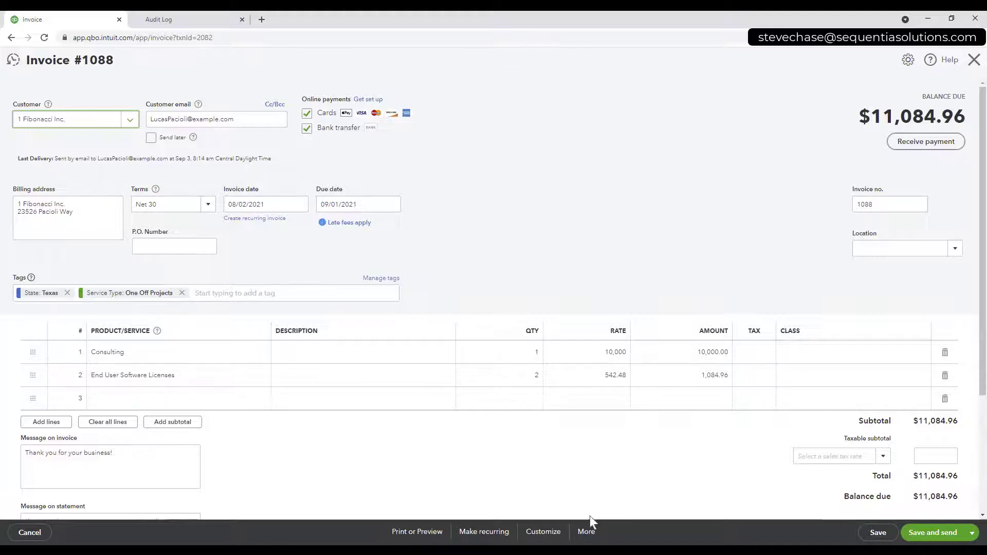
- Bring up invoice 1088's More actions menu, after highlighting its invoice number
{"action": "left_click", "coordinate": [584, 535]}
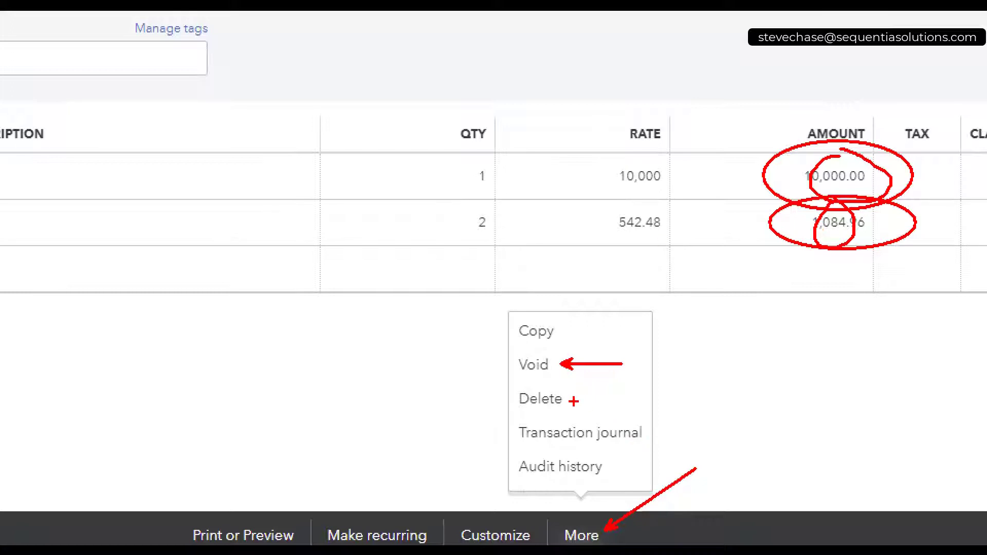
{"action": "left_click_drag", "start_coordinate": [565, 401], "coordinate": [639, 400]}
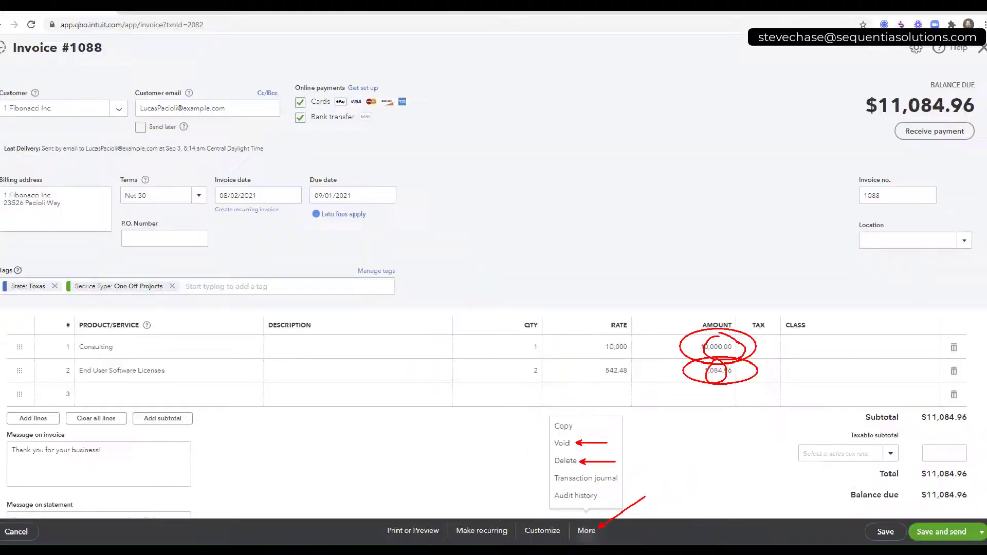
{"action": "key", "text": "Escape"}
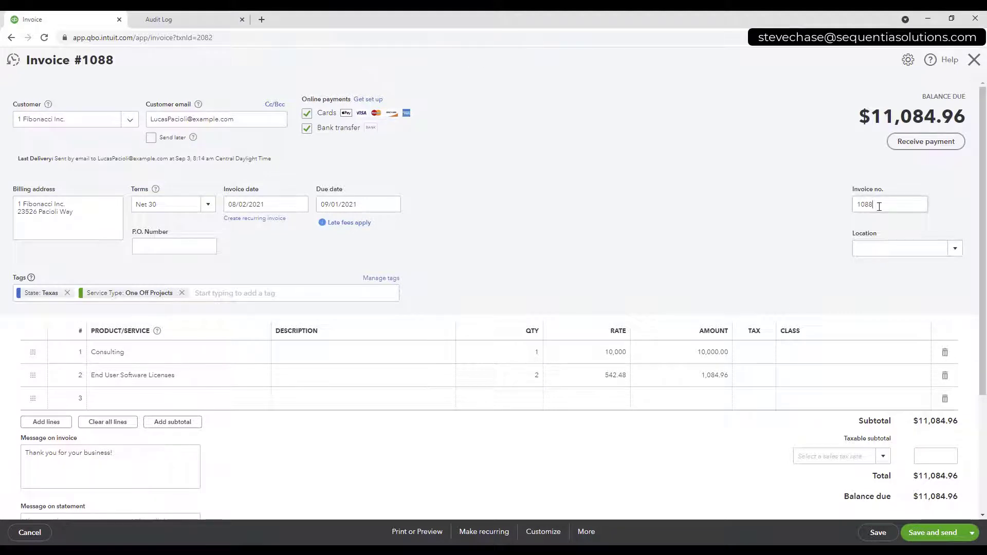
{"action": "left_click_drag", "start_coordinate": [880, 204], "coordinate": [849, 216]}
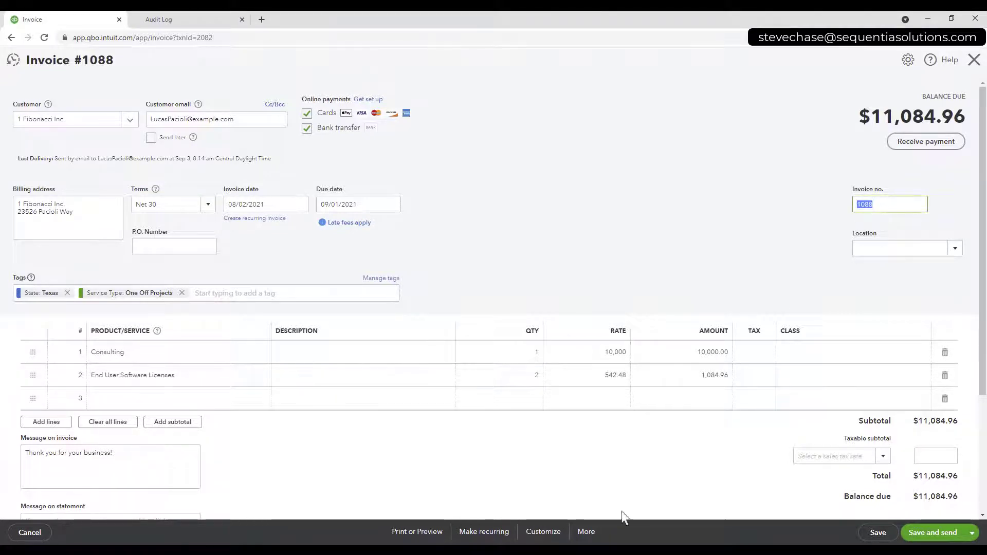
{"action": "left_click", "coordinate": [587, 533]}
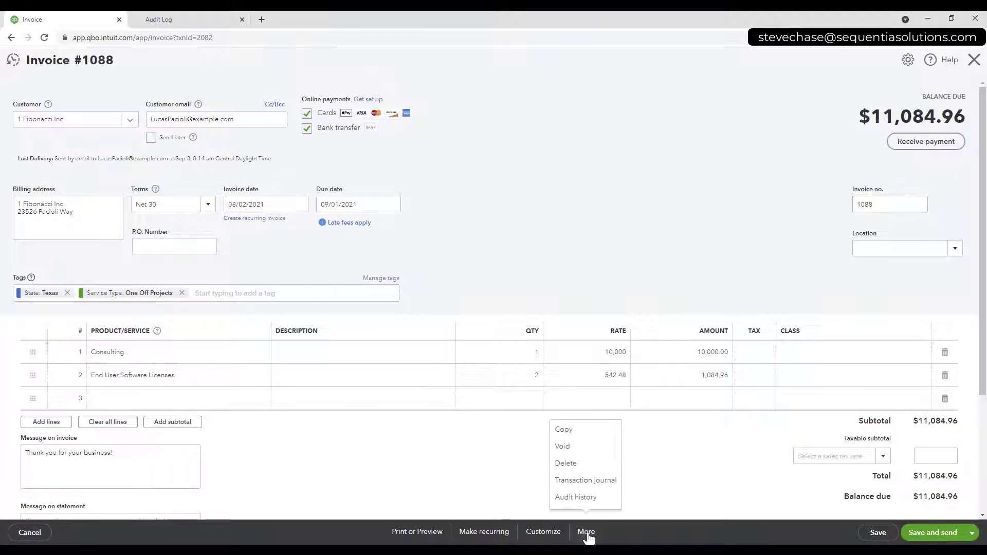
- Open invoice 1088's audit history and expand the Aug 27 Added entry showing Consulting at 75000.00
{"action": "left_click", "coordinate": [588, 501]}
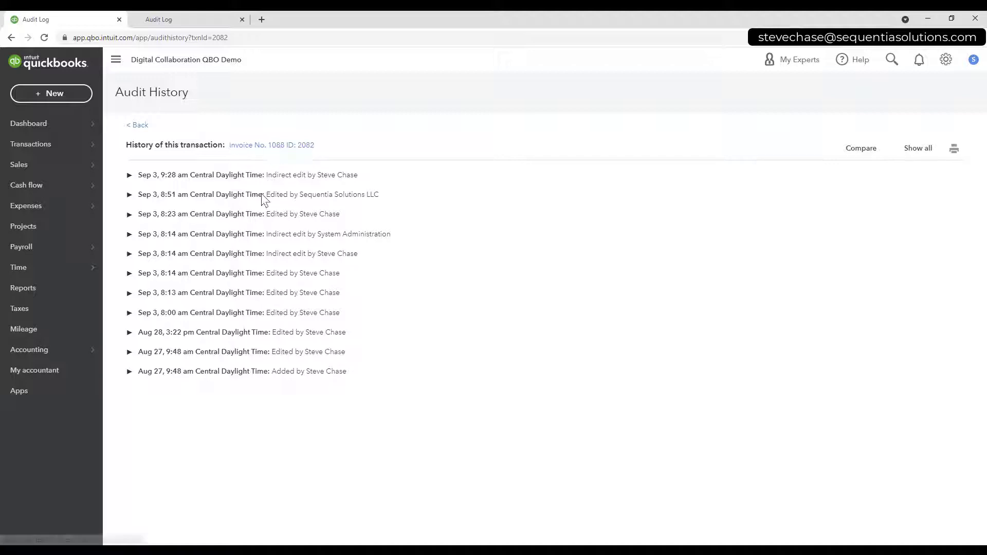
{"action": "left_click", "coordinate": [129, 371]}
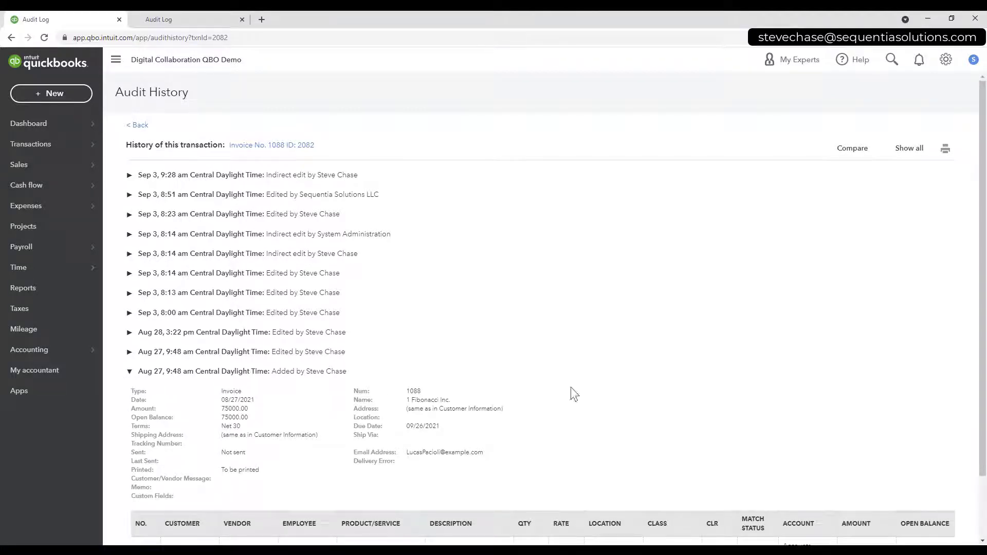
{"action": "scroll", "coordinate": [600, 387], "scroll_direction": "down", "scroll_amount": 2}
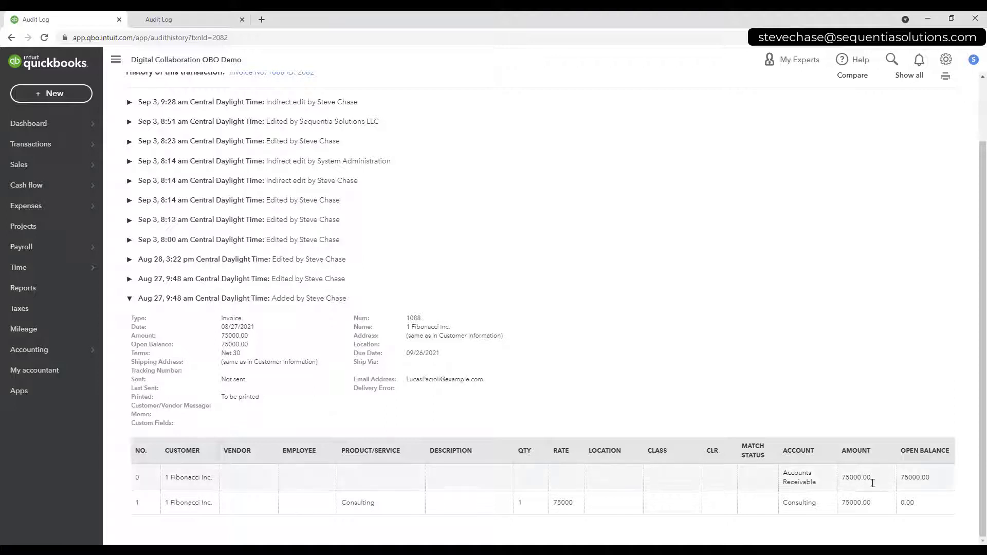
{"action": "left_click_drag", "start_coordinate": [842, 503], "coordinate": [862, 502]}
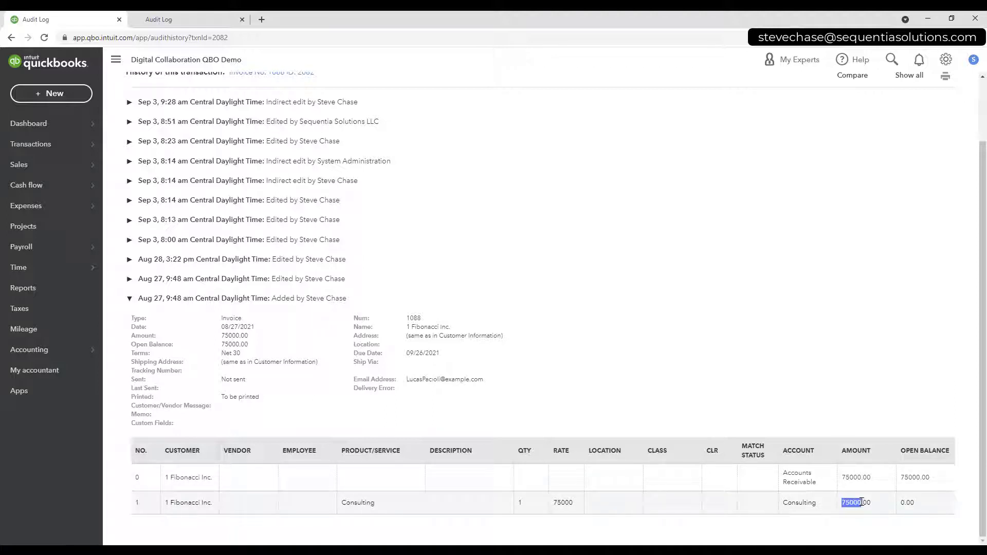
- Expand the Aug 27 Edited and Aug 28 3:22 pm entries, showing Consulting at 10000.00
{"action": "left_click", "coordinate": [184, 281]}
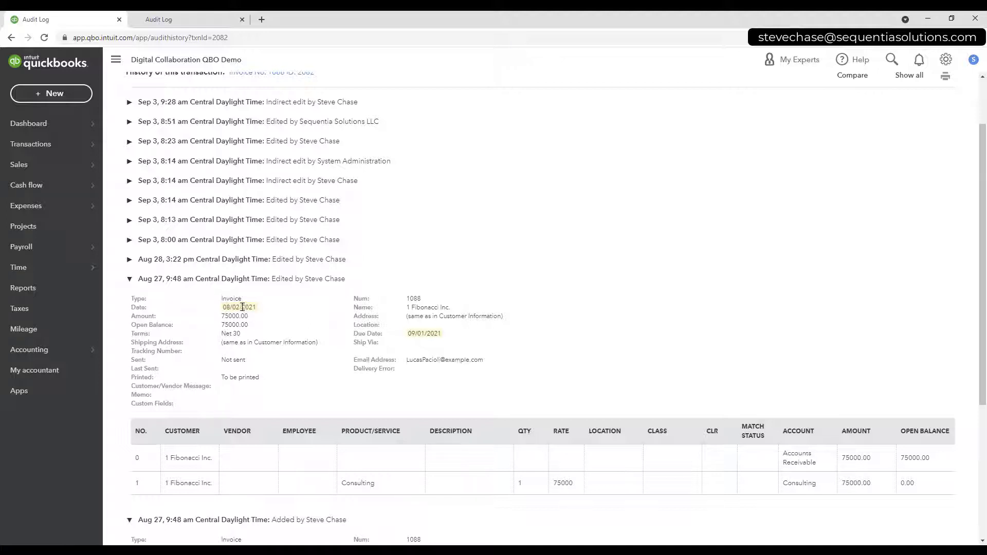
{"action": "left_click", "coordinate": [174, 260]}
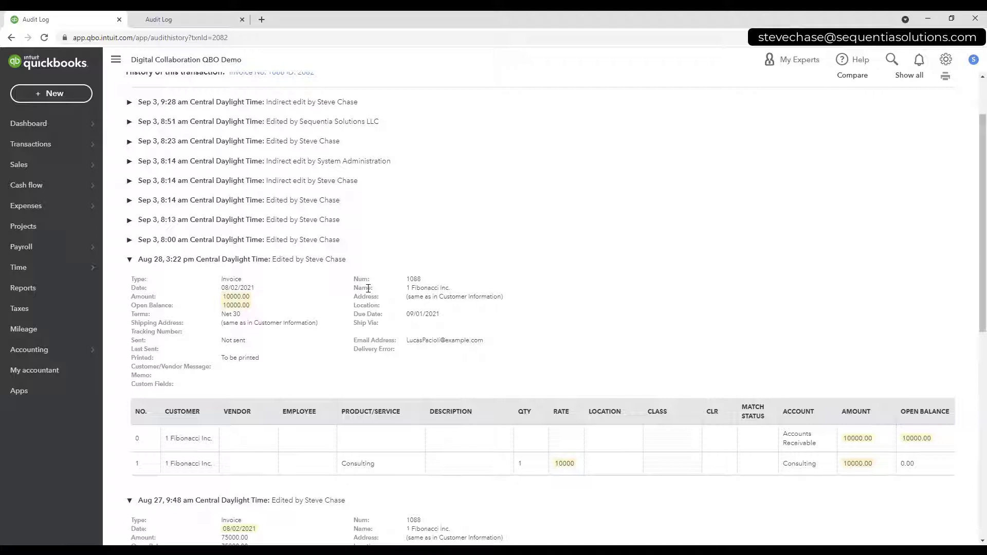
{"action": "scroll", "coordinate": [550, 371], "scroll_direction": "down", "scroll_amount": 2}
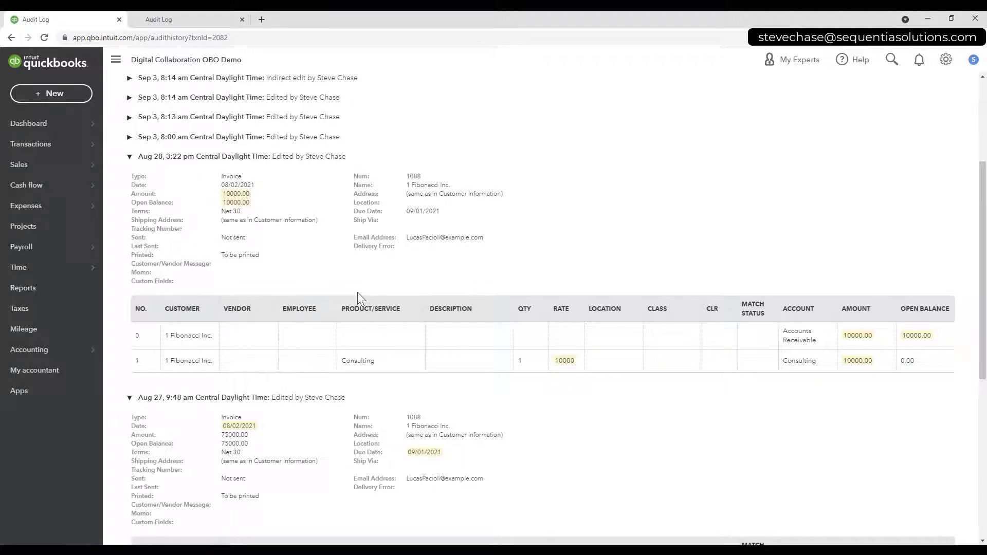
{"action": "scroll", "coordinate": [358, 298], "scroll_direction": "up", "scroll_amount": 4}
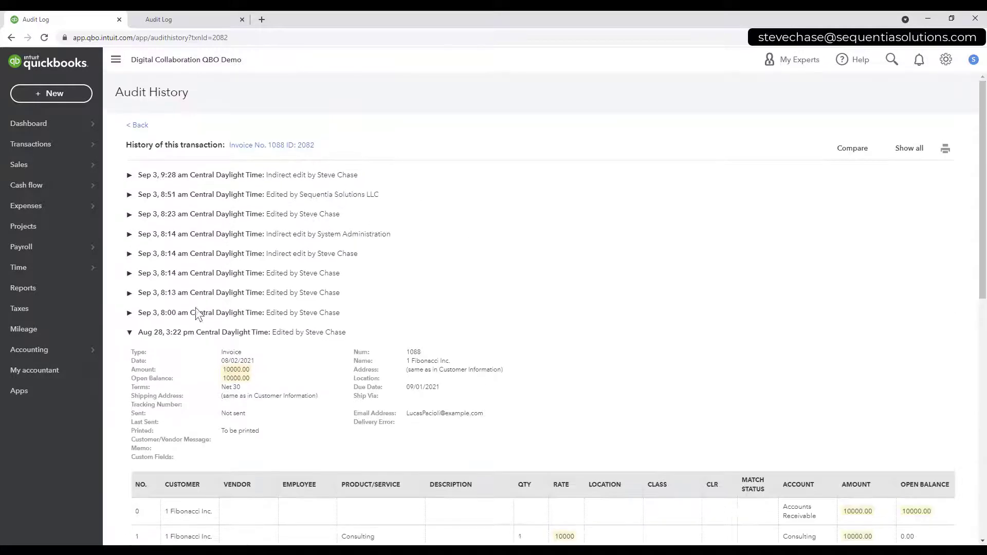
- Expand the Sep 3 8:00 am and 8:13 am edits, highlighting the 8:13 customer message
{"action": "left_click", "coordinate": [198, 314]}
{"action": "scroll", "coordinate": [198, 316], "scroll_direction": "down", "scroll_amount": 2}
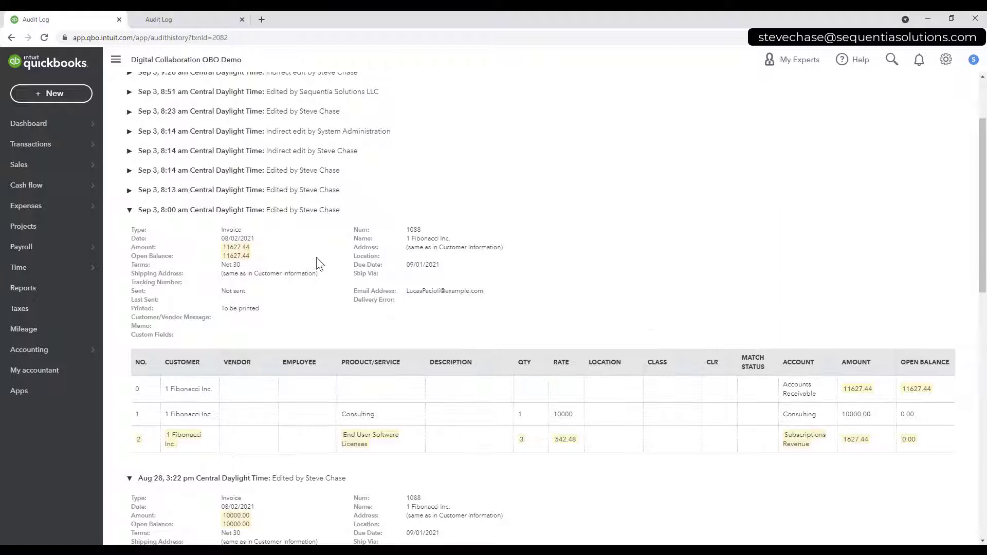
{"action": "left_click", "coordinate": [237, 192]}
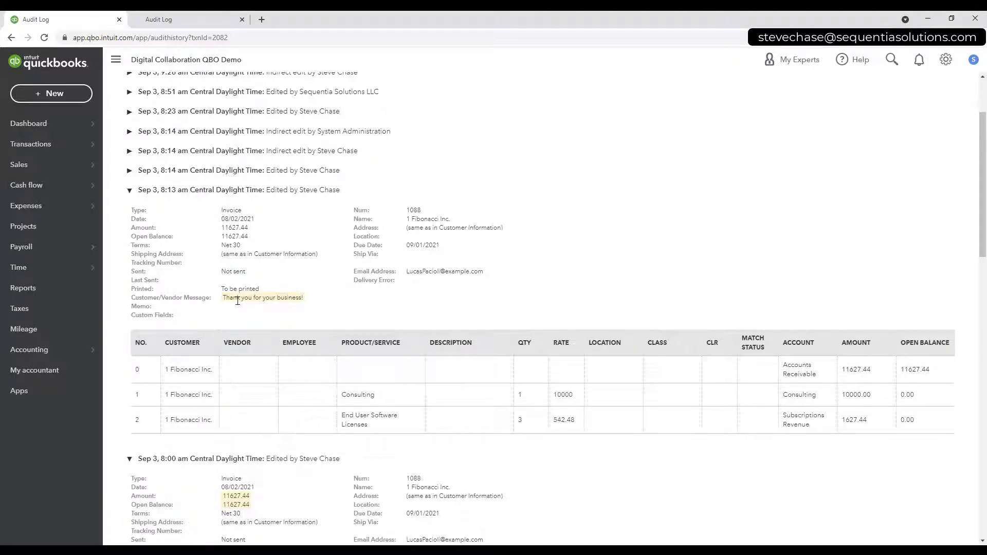
{"action": "left_click_drag", "start_coordinate": [237, 299], "coordinate": [287, 299]}
{"action": "scroll", "coordinate": [272, 262], "scroll_direction": "up", "scroll_amount": 2}
- Expand the 8:14, 8:23 and 8:51 am edits, highlighting quantity 2 on line 2
{"action": "left_click", "coordinate": [262, 274]}
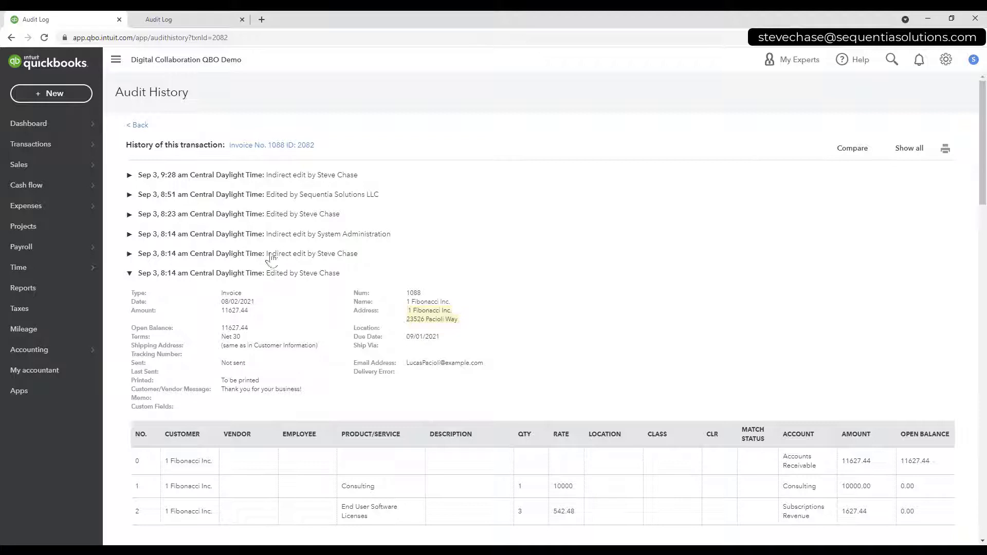
{"action": "left_click", "coordinate": [270, 255]}
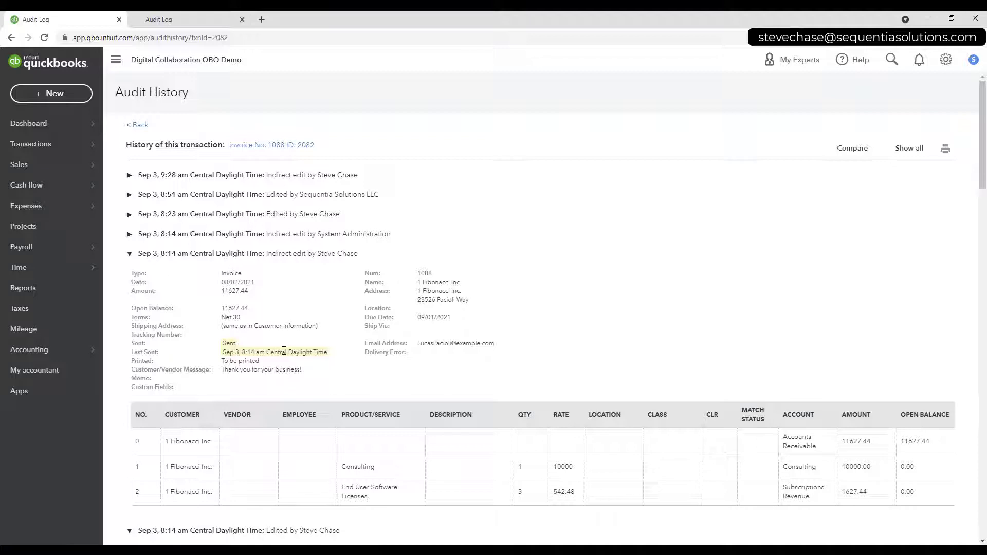
{"action": "left_click", "coordinate": [282, 235]}
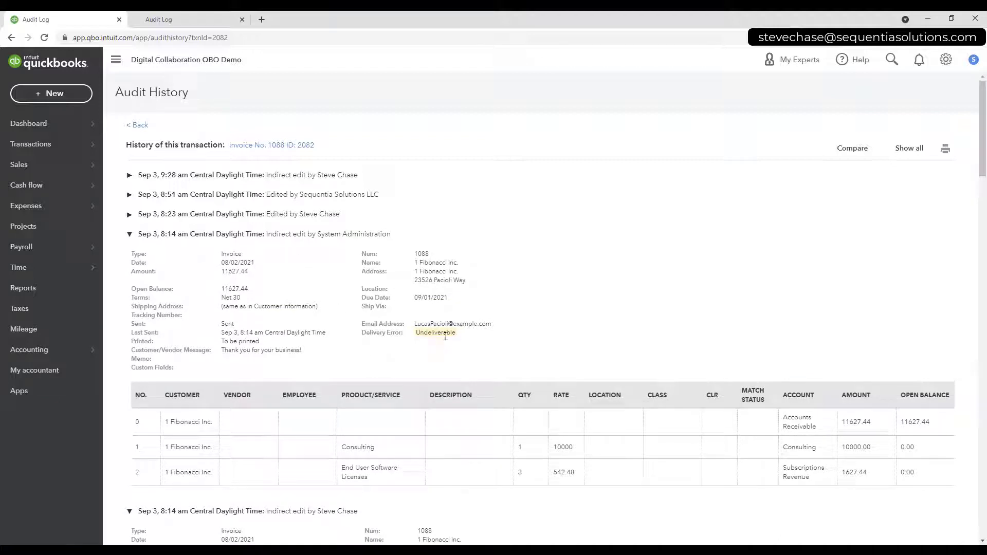
{"action": "left_click", "coordinate": [249, 216]}
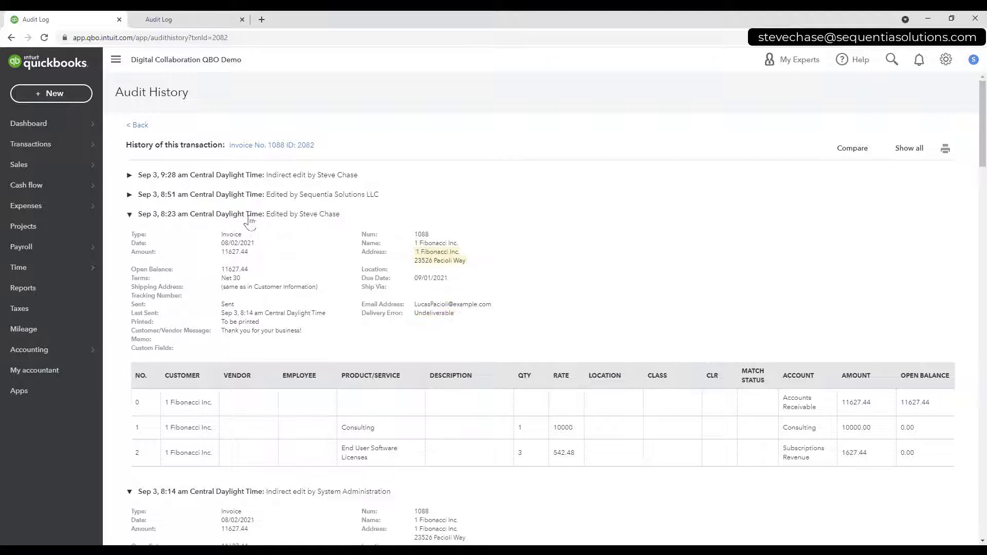
{"action": "left_click", "coordinate": [251, 195]}
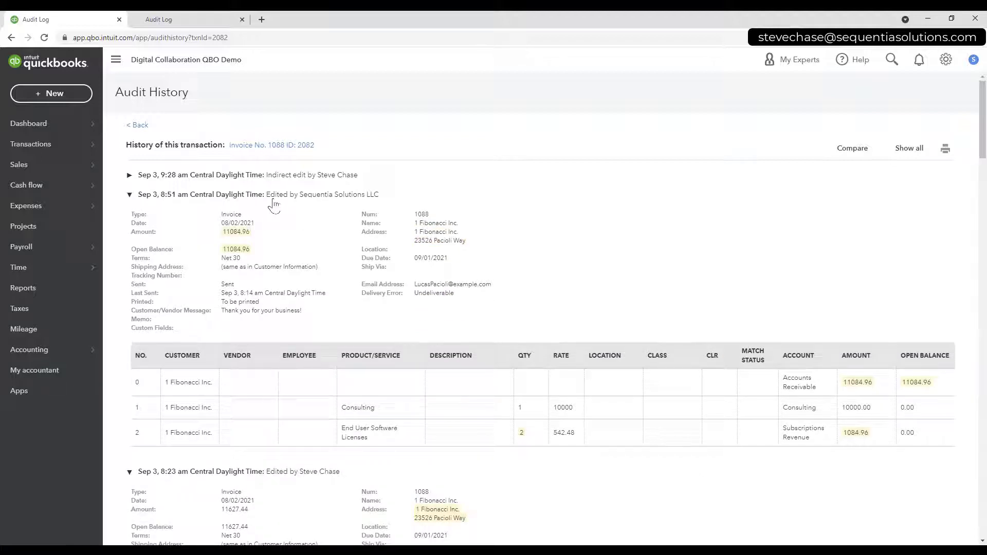
{"action": "double_click", "coordinate": [522, 433]}
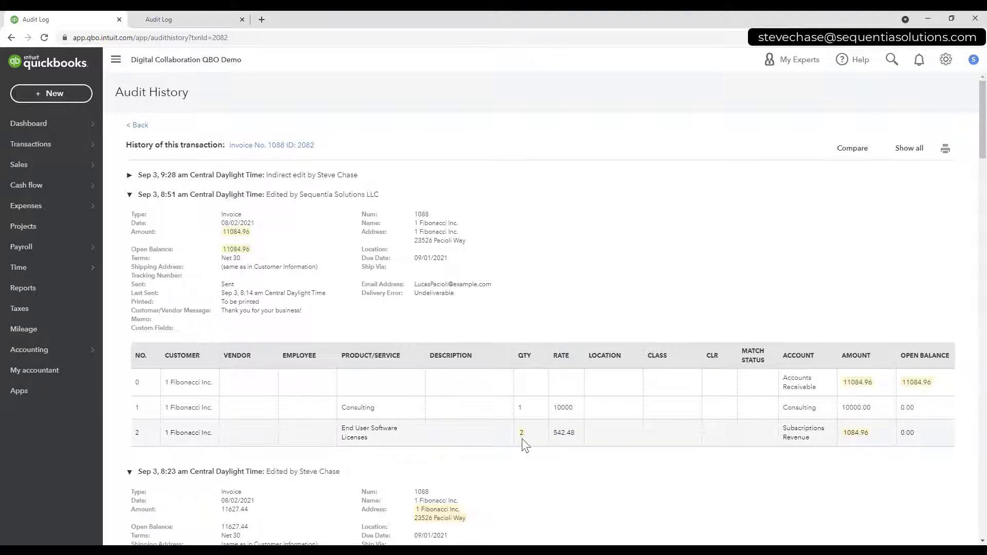
{"action": "left_click", "coordinate": [241, 176]}
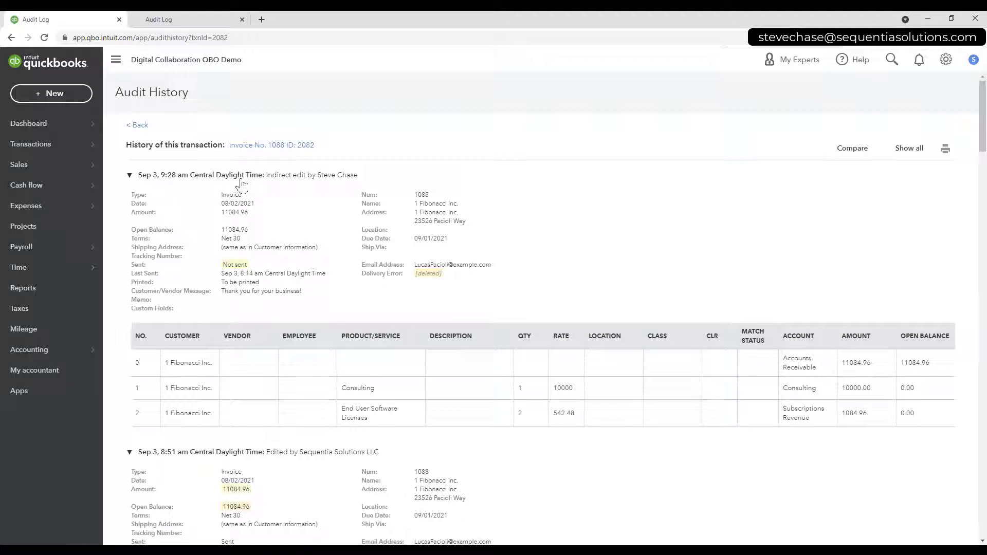
{"action": "left_click", "coordinate": [241, 176]}
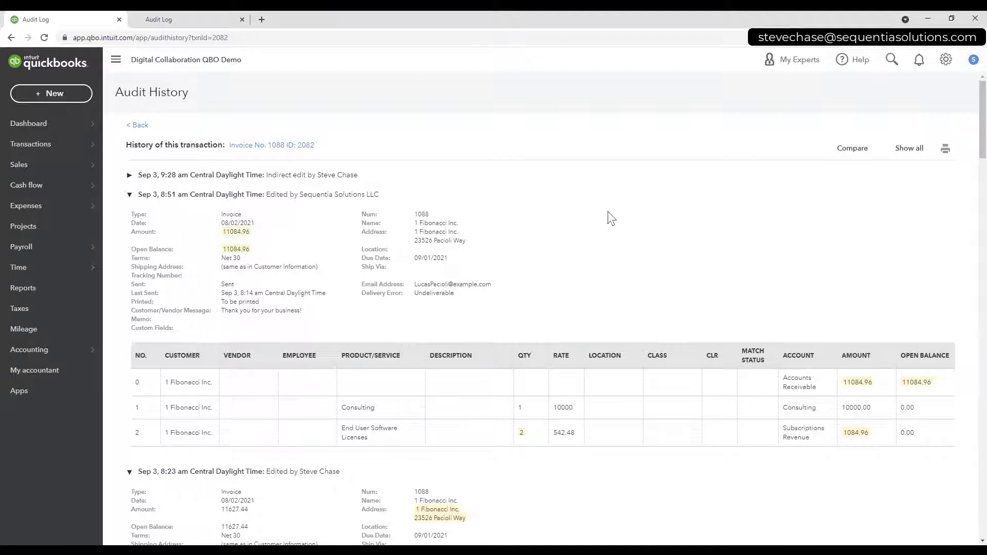
- Compare invoice 1088's versions side by side, showing only changed fields
{"action": "left_click", "coordinate": [852, 149]}
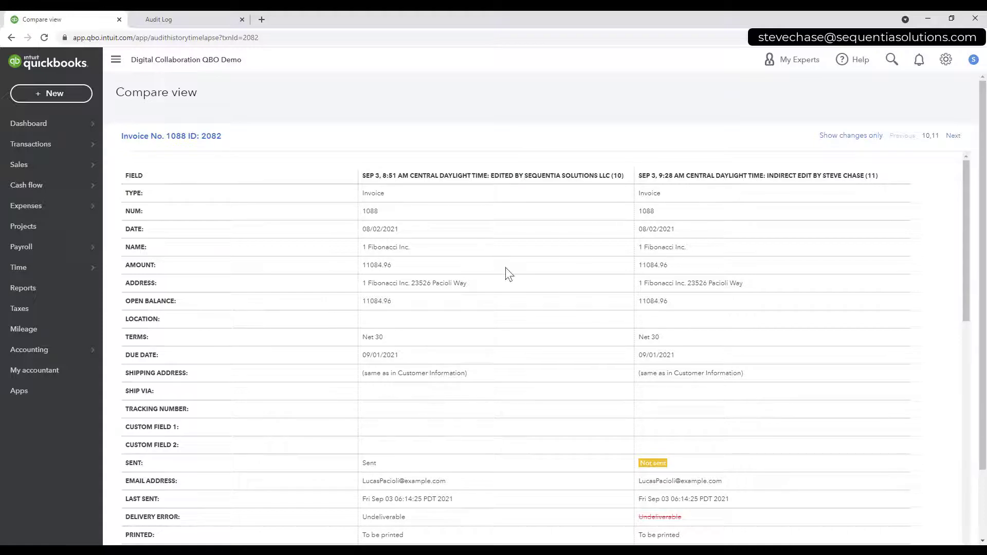
{"action": "scroll", "coordinate": [505, 267], "scroll_direction": "down", "scroll_amount": 15}
{"action": "scroll", "coordinate": [511, 311], "scroll_direction": "up", "scroll_amount": 15}
{"action": "left_click", "coordinate": [845, 136]}
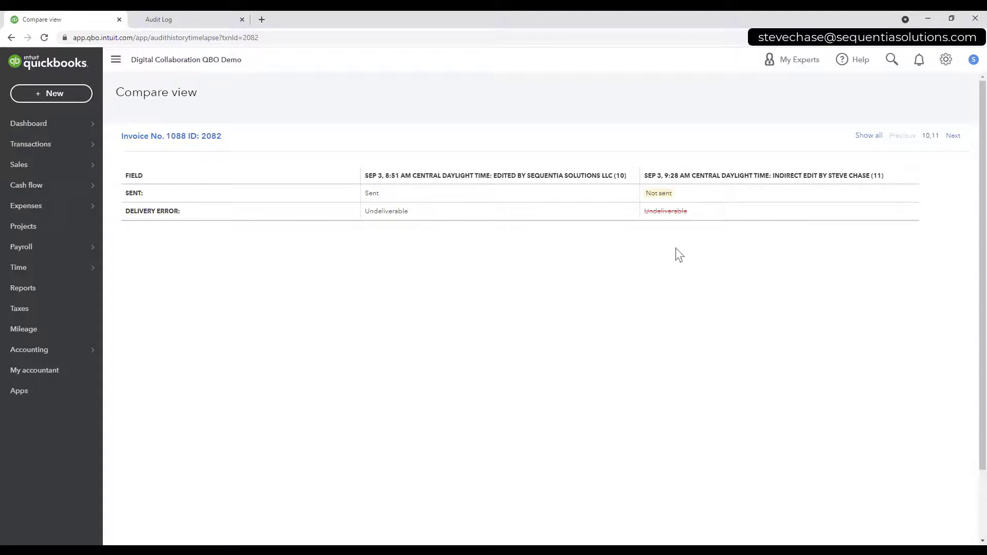
- Page back to versions 3 and 4 and highlight the amount change from 10000.00 to 11627.44
{"action": "left_click", "coordinate": [950, 140]}
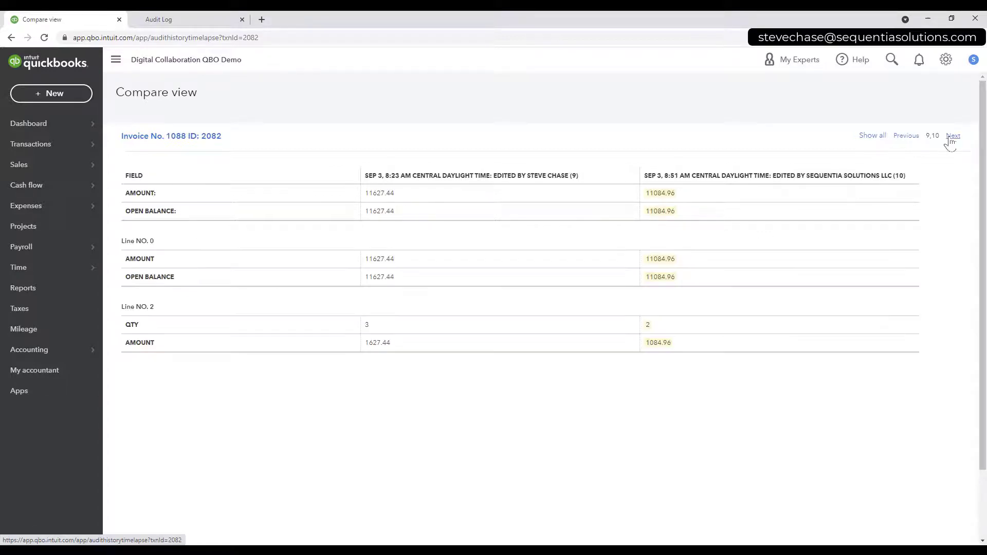
{"action": "left_click", "coordinate": [951, 140]}
{"action": "left_click", "coordinate": [950, 140]}
{"action": "left_click", "coordinate": [951, 140]}
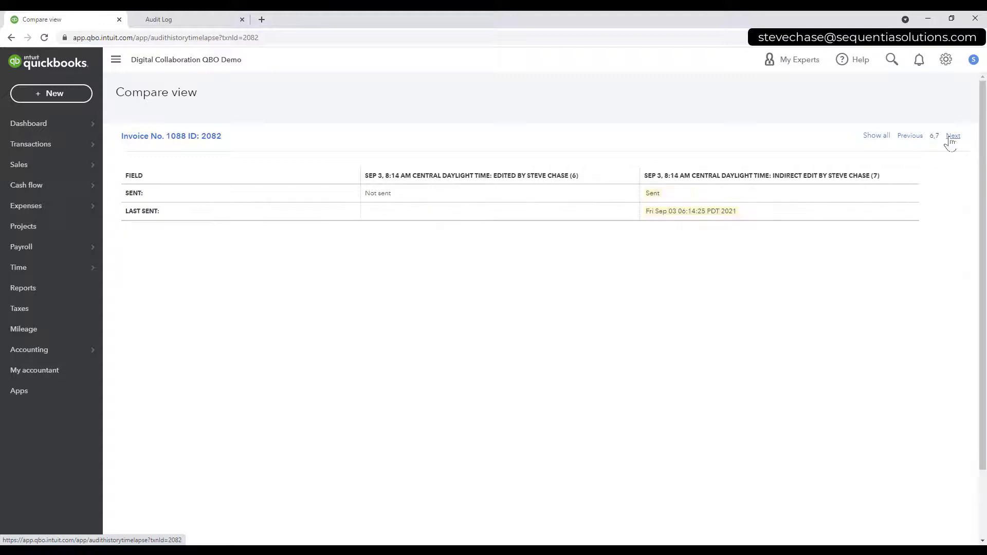
{"action": "left_click", "coordinate": [950, 140]}
{"action": "left_click", "coordinate": [950, 140]}
{"action": "left_click", "coordinate": [950, 140]}
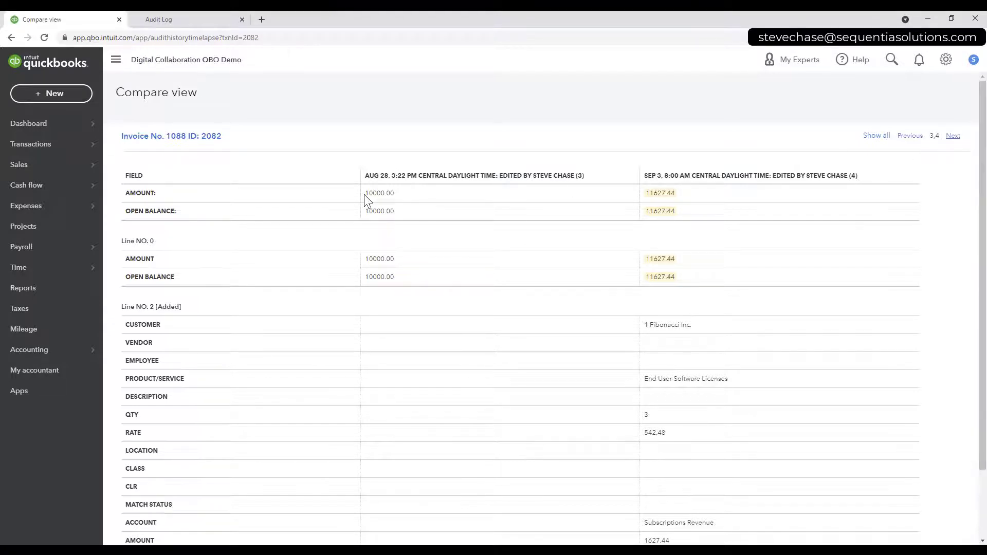
{"action": "left_click_drag", "start_coordinate": [363, 193], "coordinate": [392, 193]}
{"action": "left_click_drag", "start_coordinate": [645, 193], "coordinate": [671, 192]}
{"action": "left_click", "coordinate": [154, 136]}
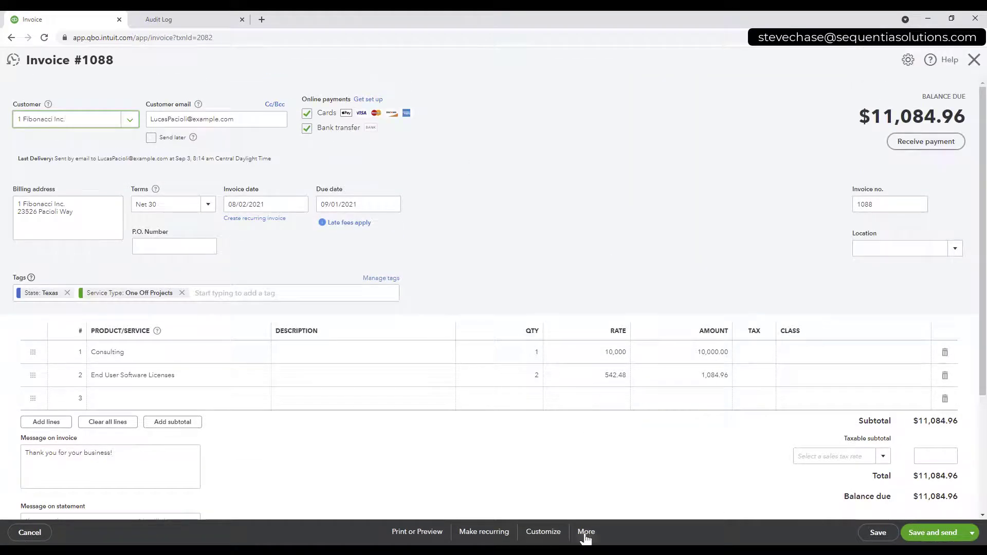
{"action": "left_click", "coordinate": [585, 534]}
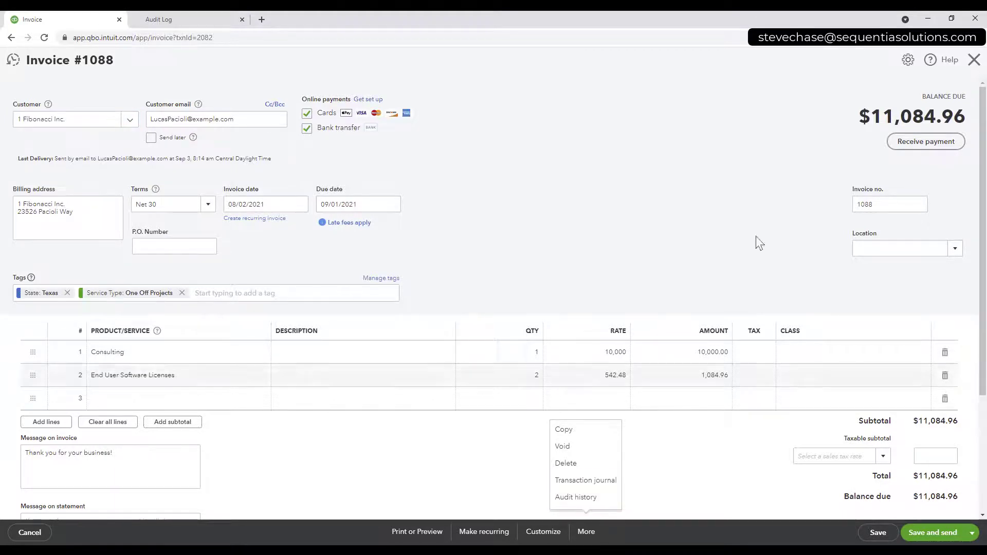
{"action": "left_click", "coordinate": [973, 62]}
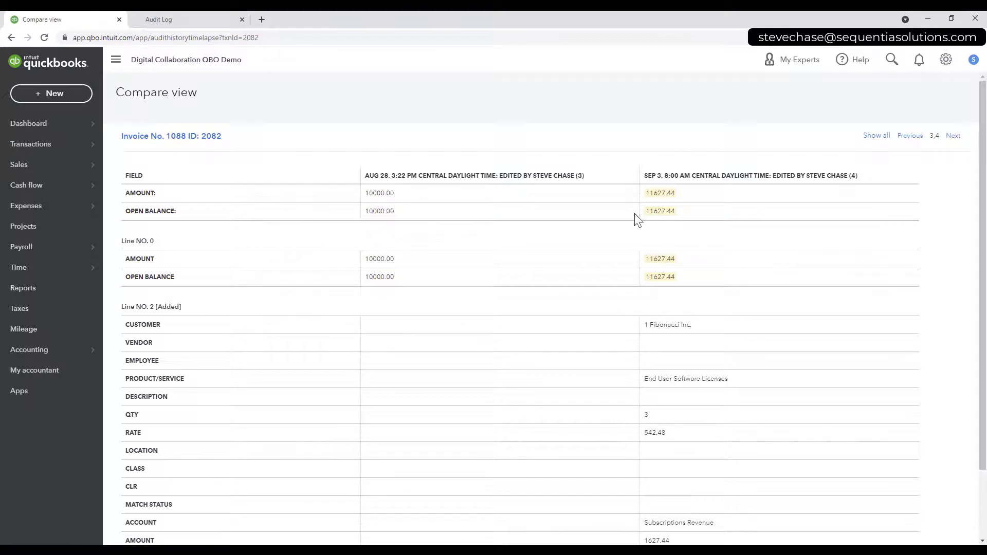
{"action": "left_click", "coordinate": [945, 60]}
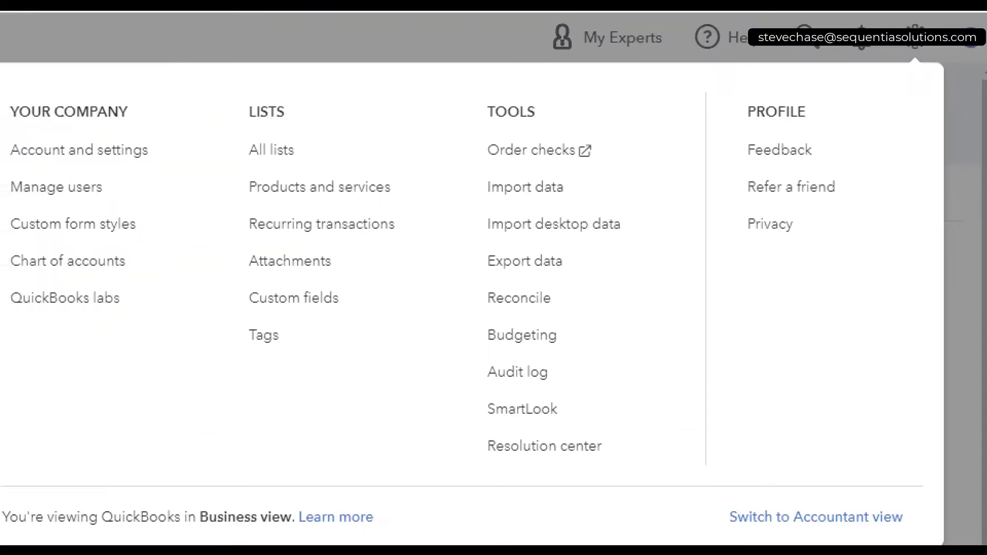
{"action": "mouse_move", "coordinate": [457, 334]}
{"action": "left_mouse_down"}
{"action": "mouse_move", "coordinate": [480, 396]}
{"action": "mouse_move", "coordinate": [606, 396]}
{"action": "left_mouse_up"}
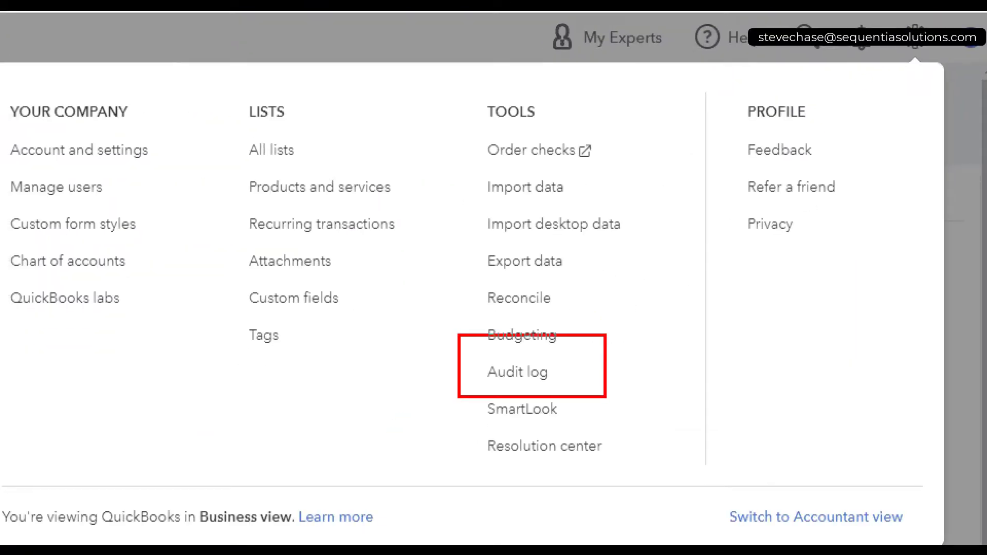
{"action": "left_click_drag", "start_coordinate": [554, 374], "coordinate": [573, 371]}
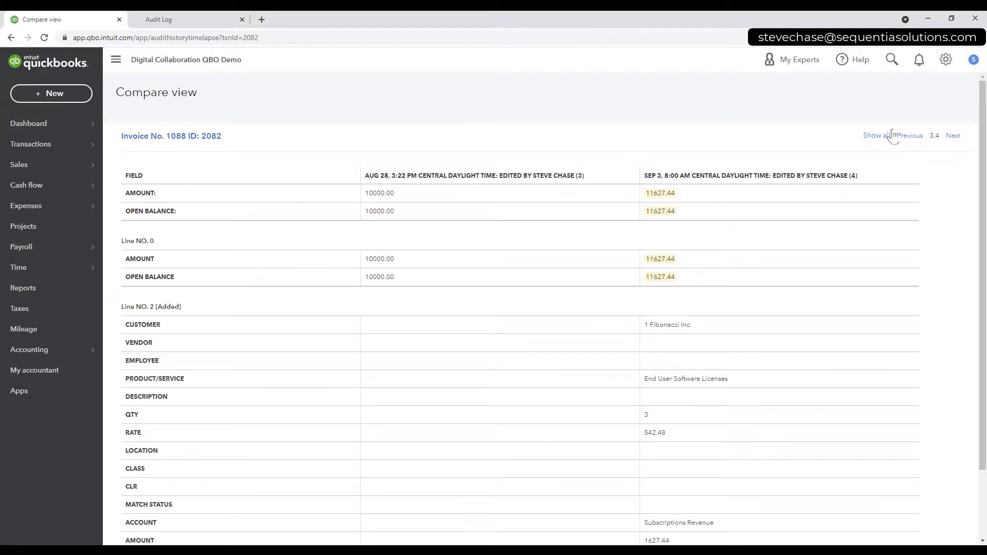
- Filter the audit log to Show all events and bring up its print preview
{"action": "left_click", "coordinate": [945, 61]}
{"action": "left_click", "coordinate": [780, 229]}
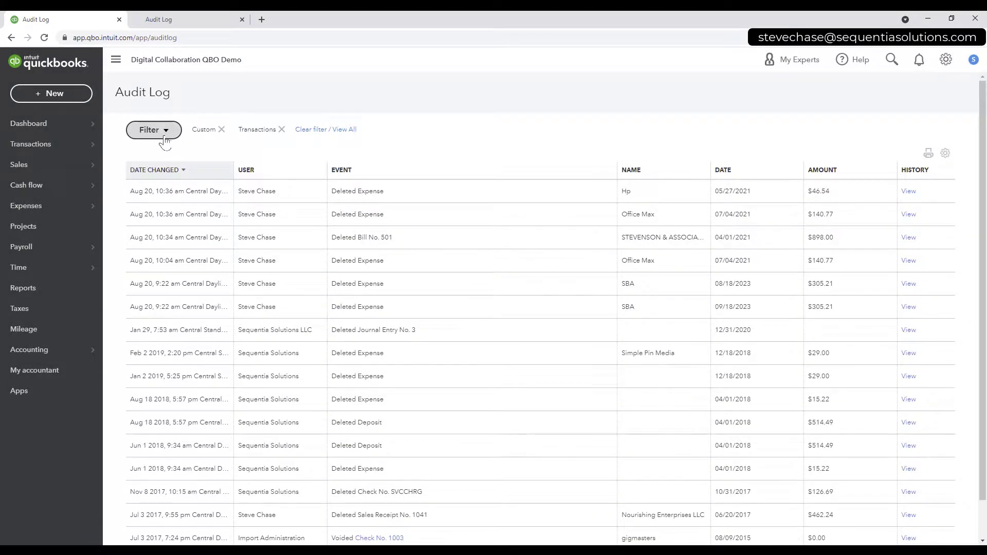
{"action": "left_click", "coordinate": [164, 135]}
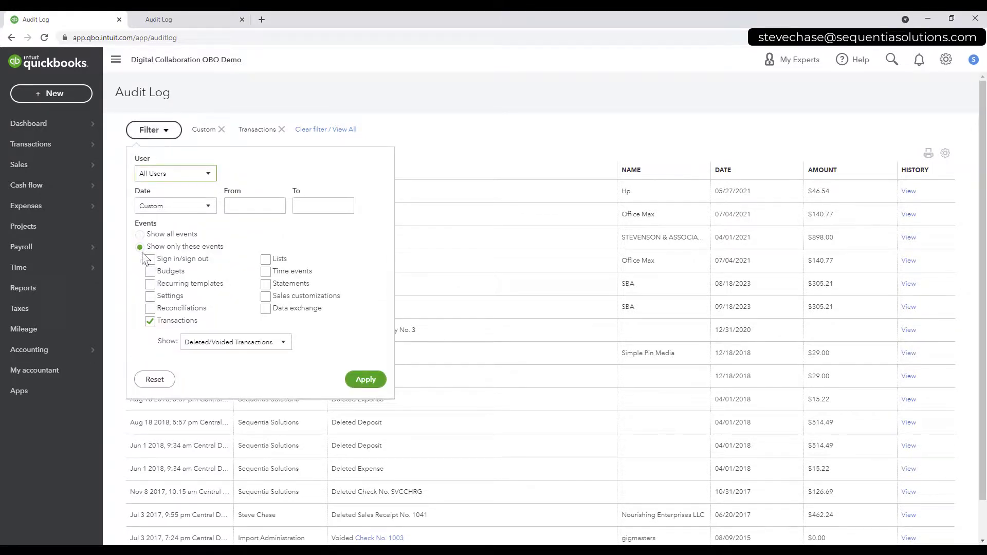
{"action": "left_click", "coordinate": [139, 235]}
{"action": "left_click", "coordinate": [366, 379]}
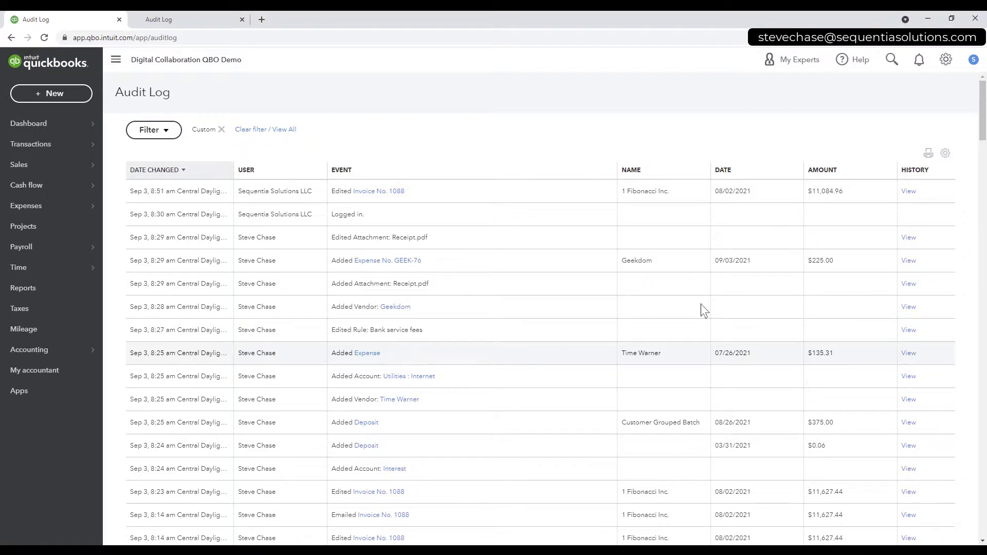
{"action": "left_click", "coordinate": [928, 154]}
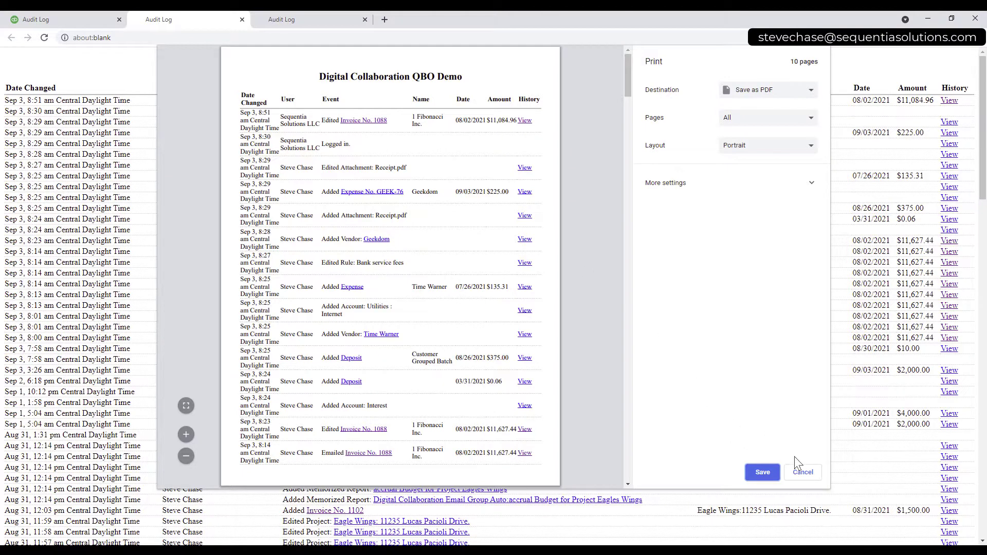
- Cancel printing and select the printable audit log rows for copying
{"action": "left_click", "coordinate": [802, 471]}
{"action": "left_click_drag", "start_coordinate": [11, 100], "coordinate": [879, 521]}
{"action": "right_click", "coordinate": [325, 224]}
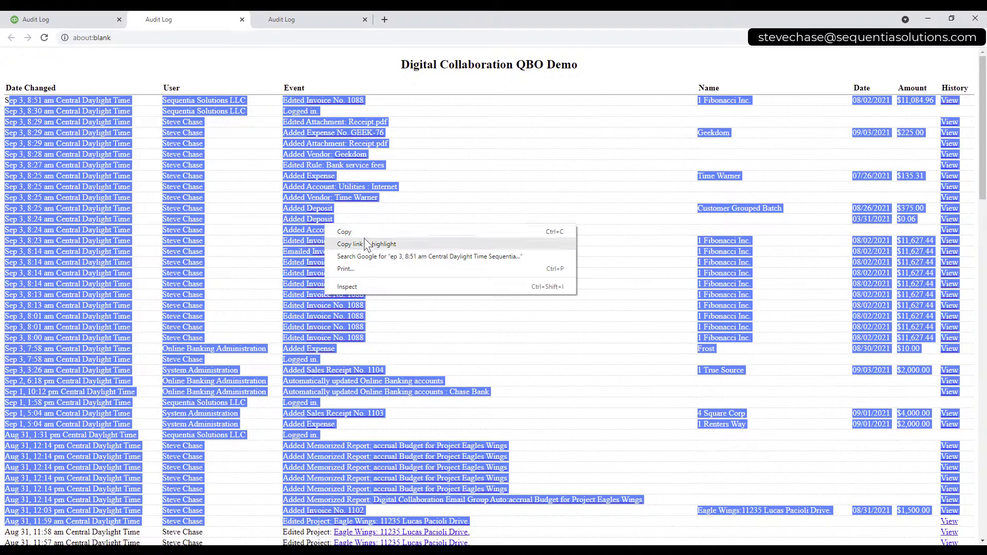